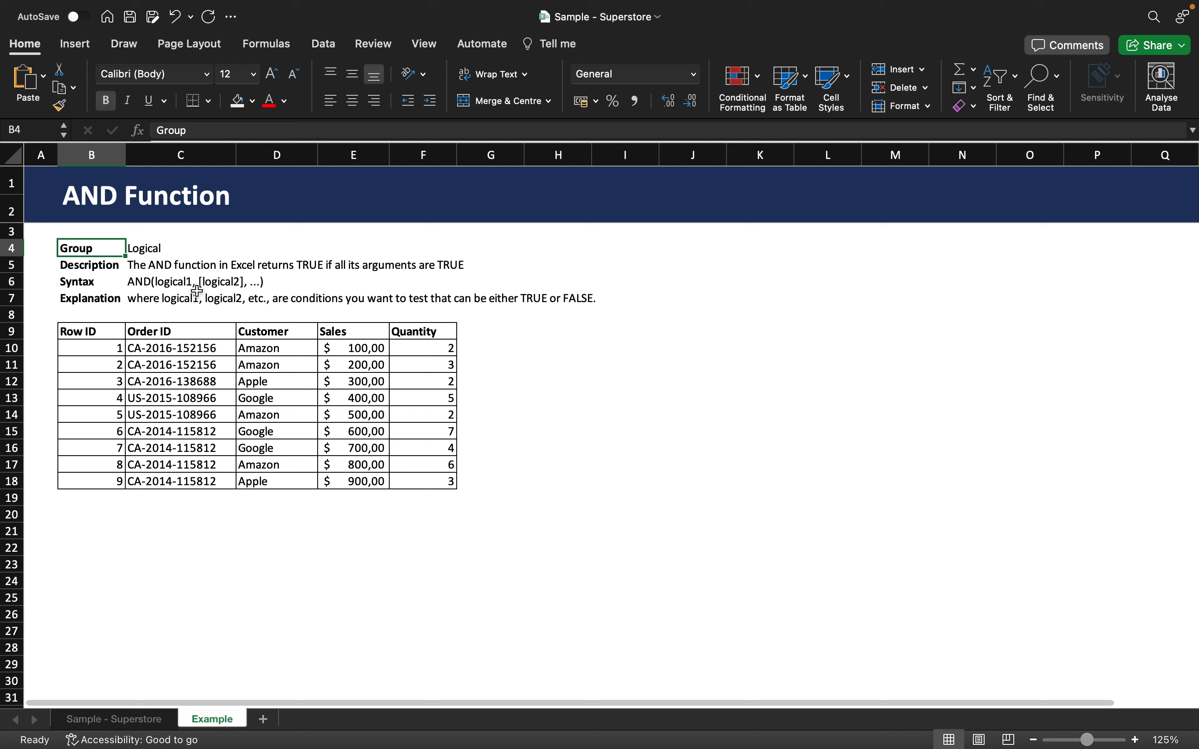
{"action": "left_click", "coordinate": [146, 249]}
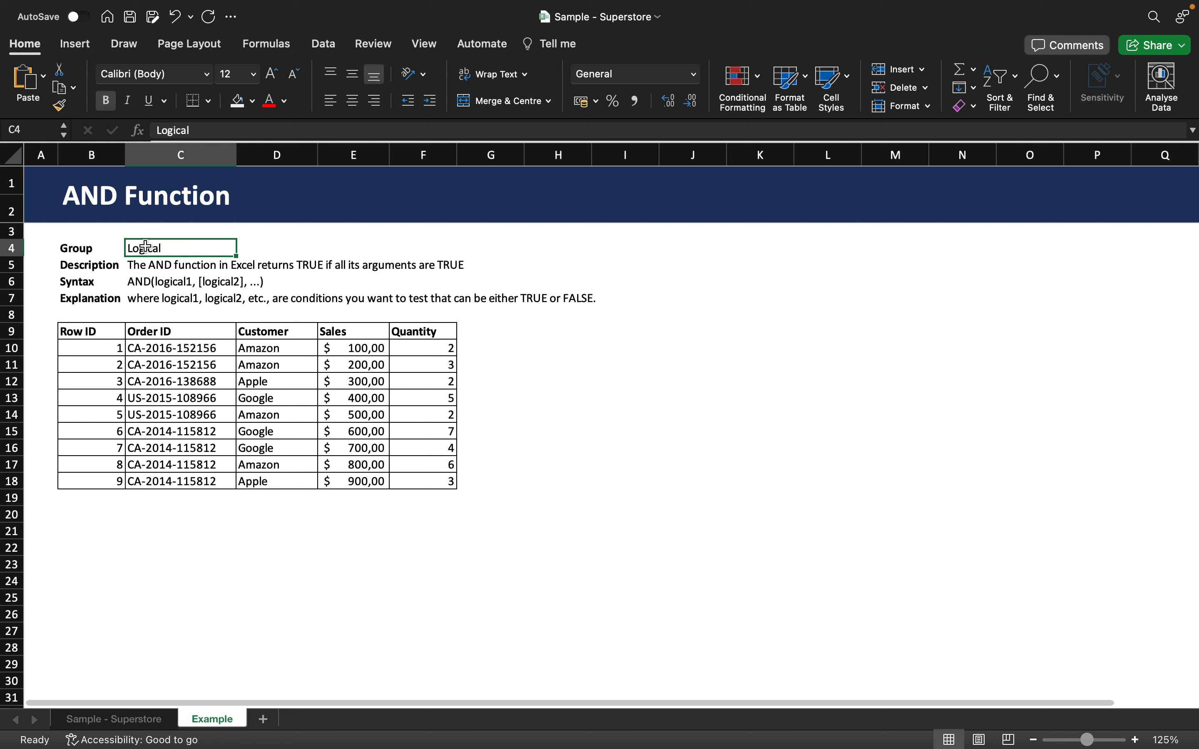
{"action": "left_click", "coordinate": [112, 248]}
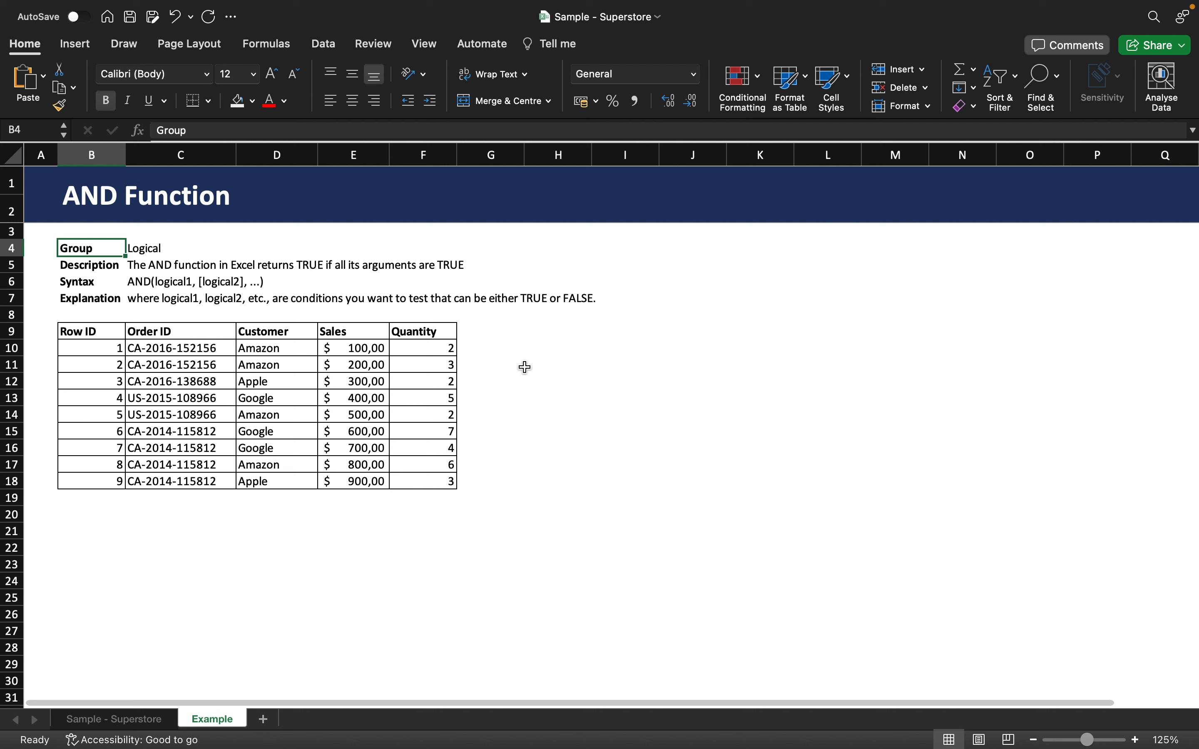
Enter =AND(D10="Amazon";E10>400) in cell G10 and fill the formula down through G18
{"action": "left_click", "coordinate": [504, 350]}
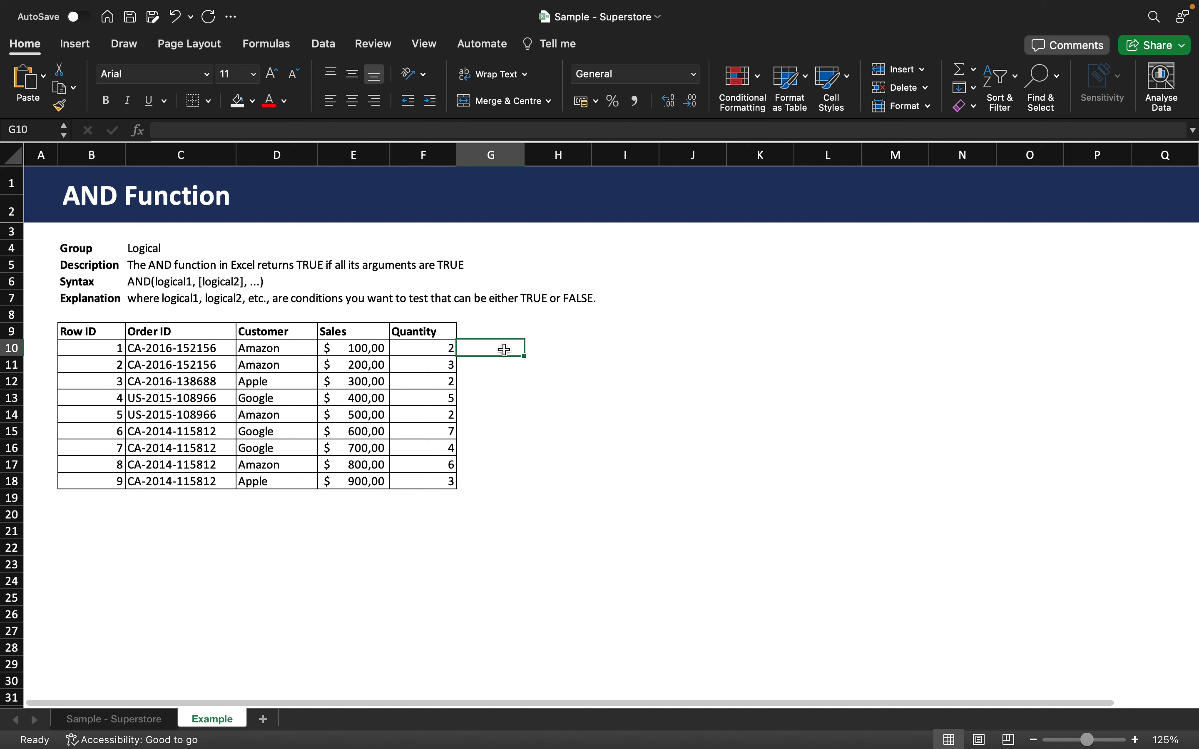
{"action": "type", "text": "="}
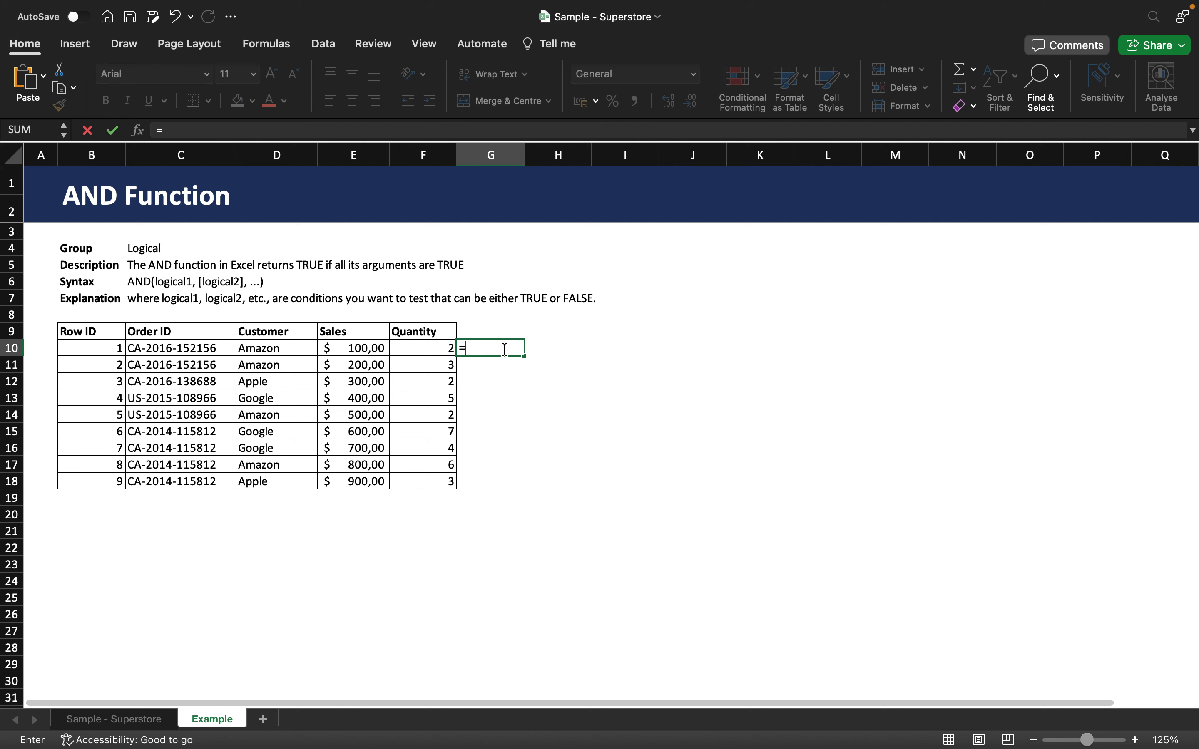
{"action": "type", "text": "AND"}
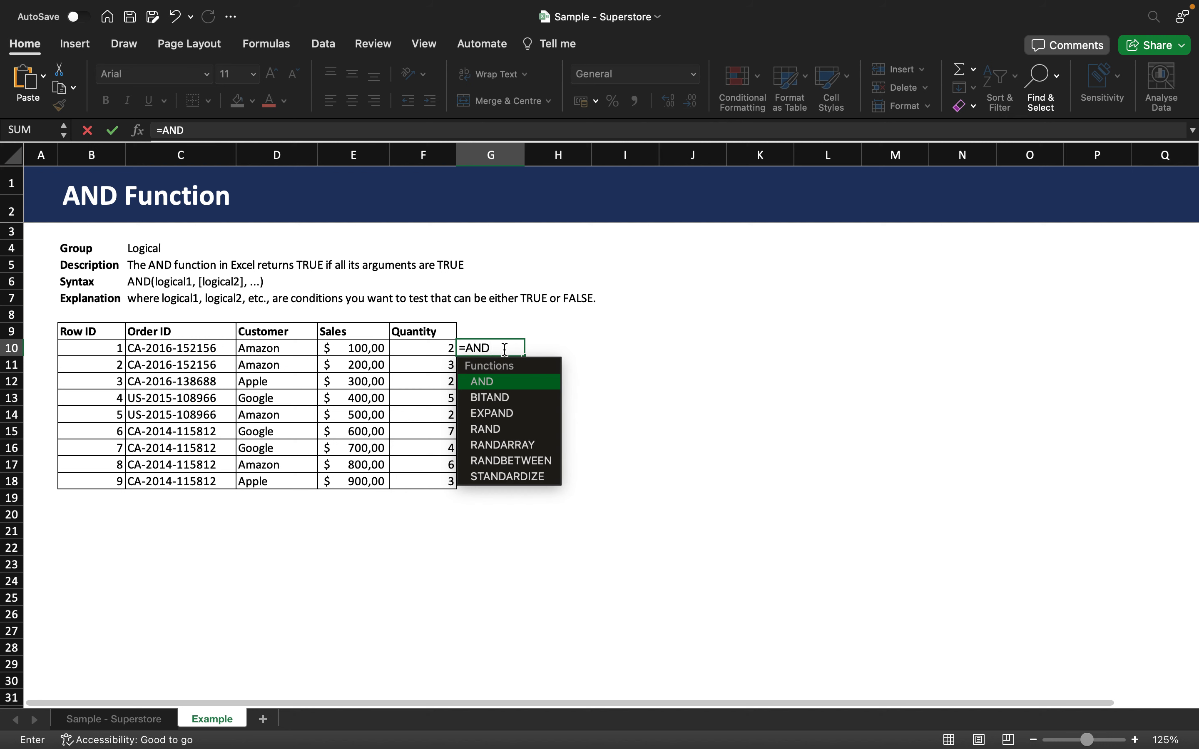
{"action": "type", "text": "("}
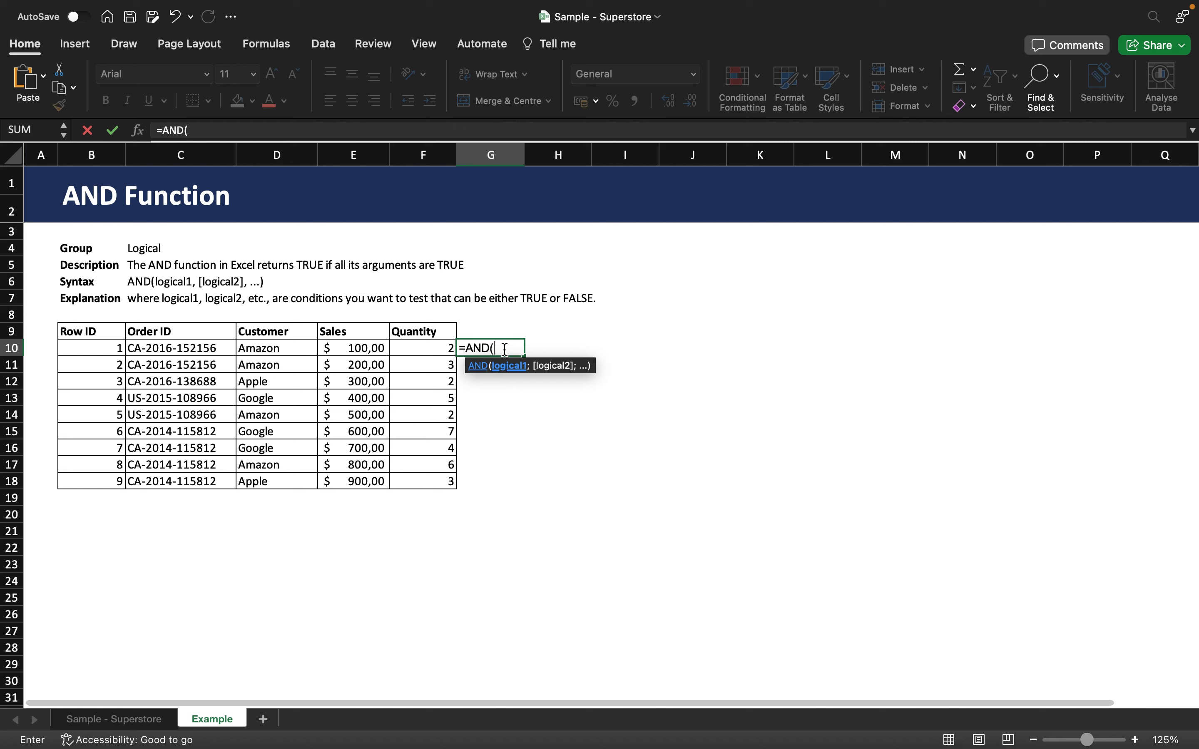
{"action": "left_click", "coordinate": [290, 349]}
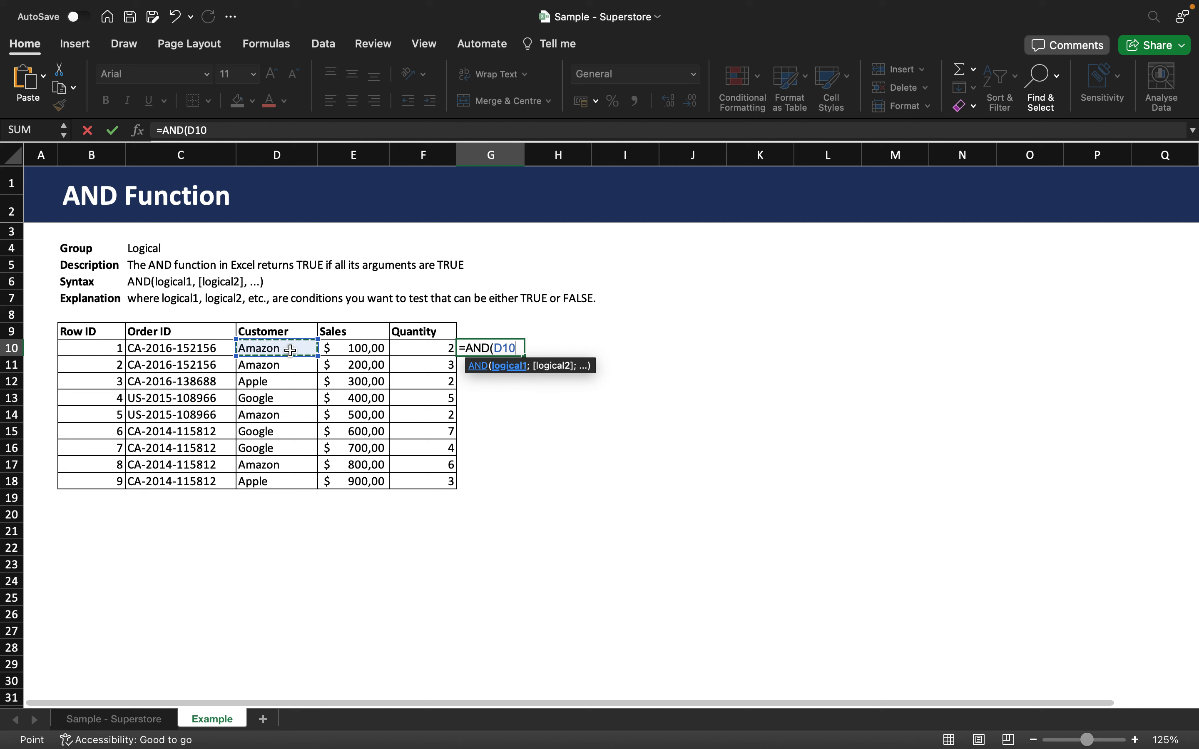
{"action": "type", "text": "=\""}
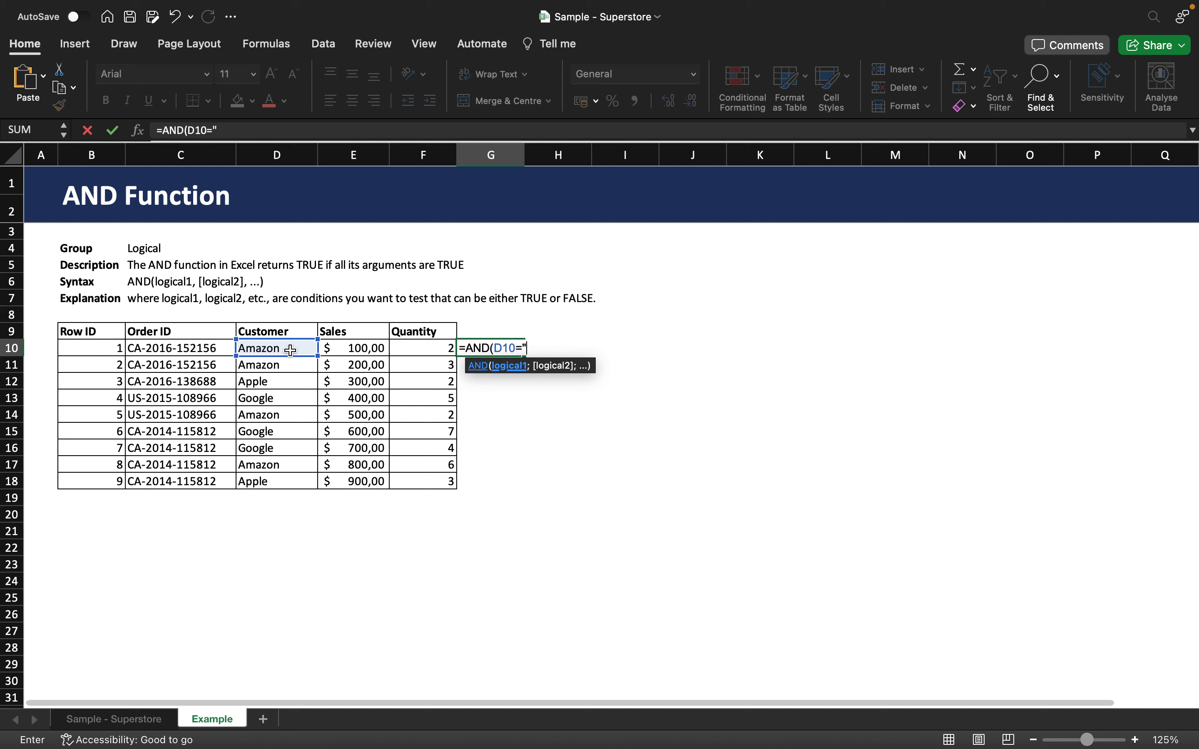
{"action": "type", "text": "Amazon\""}
{"action": "type", "text": ";"}
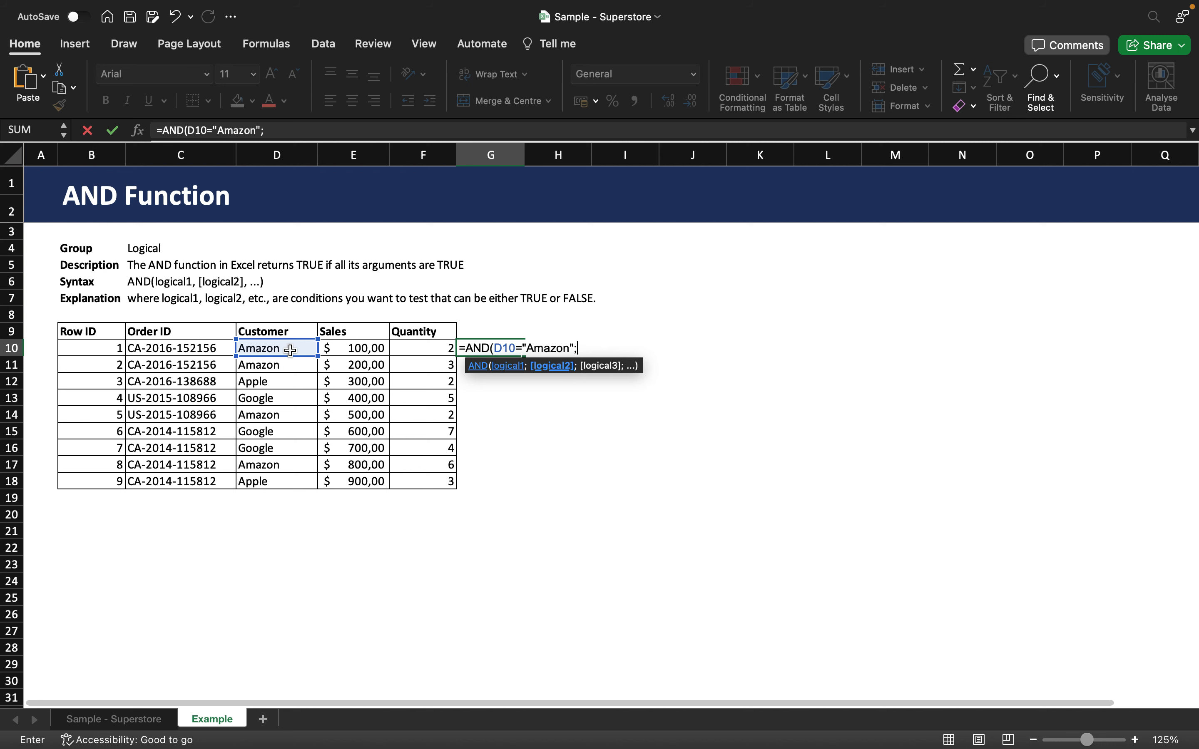
{"action": "left_click", "coordinate": [352, 352]}
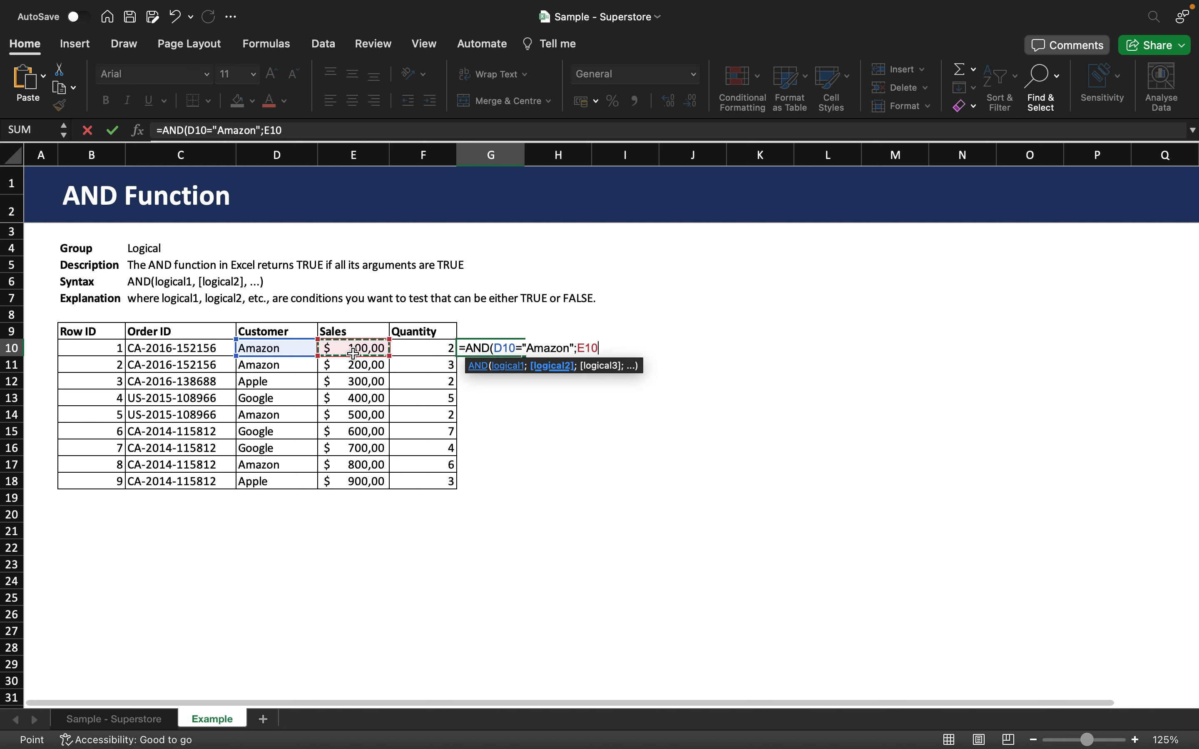
{"action": "type", "text": ">"}
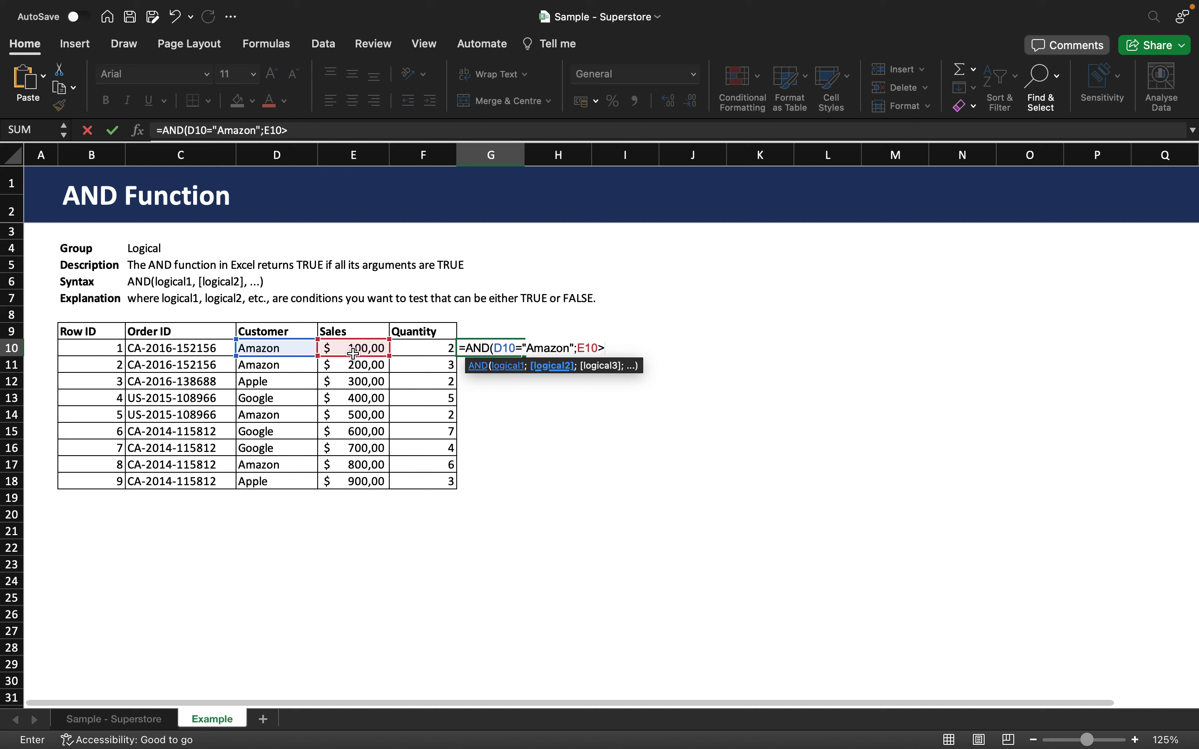
{"action": "type", "text": "400)"}
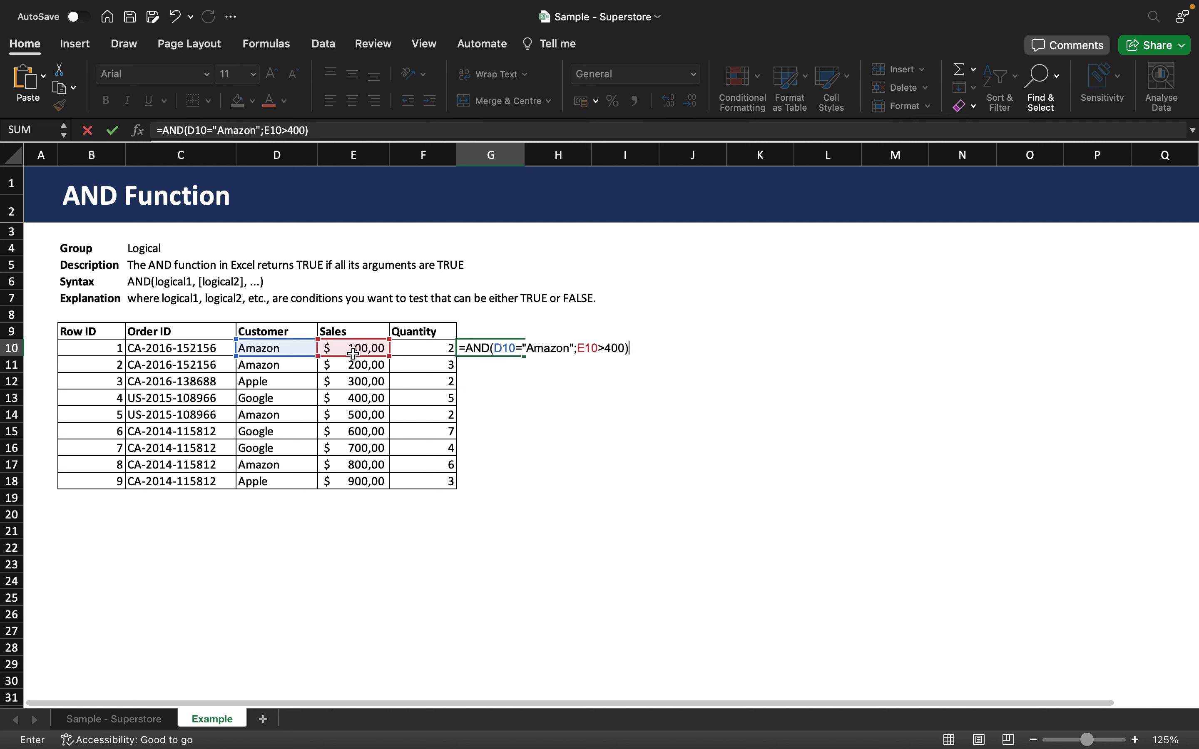
{"action": "key", "text": "Return"}
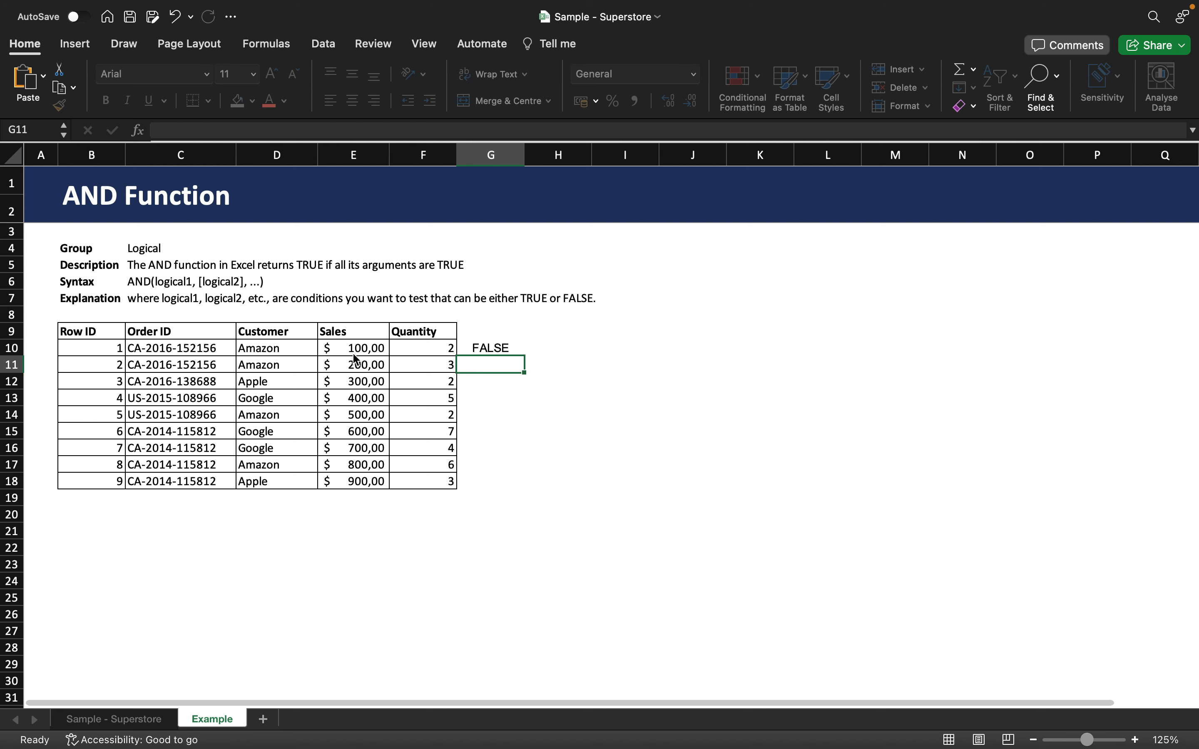
{"action": "left_click", "coordinate": [513, 348]}
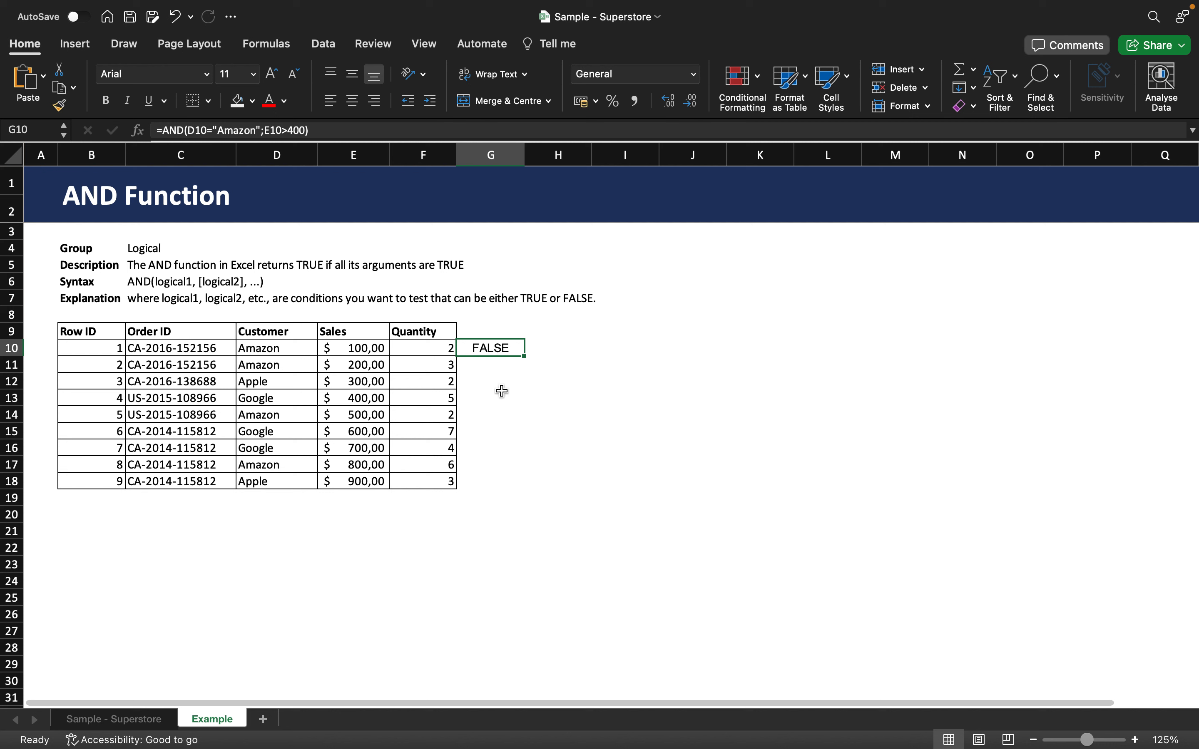
{"action": "left_click_drag", "start_coordinate": [524, 356], "coordinate": [490, 485]}
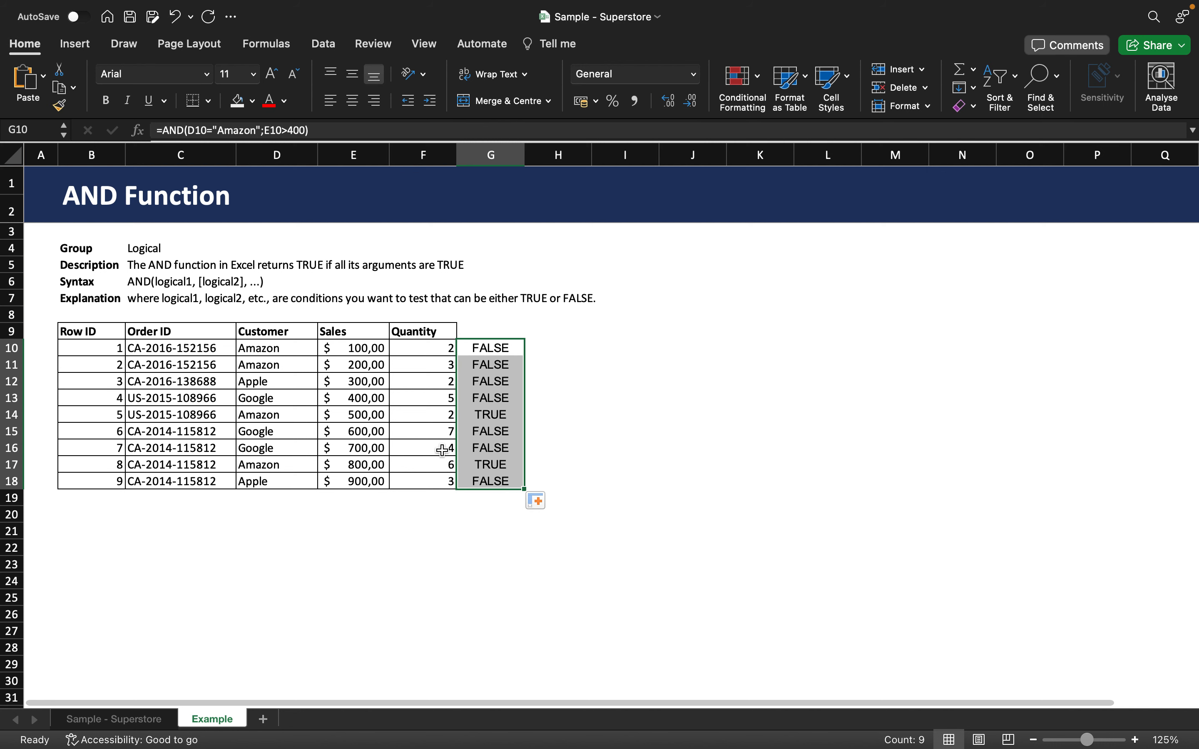
Check the Customer and Sales values in rows 14, 17 and 18 against their AND results in column G
{"action": "left_click", "coordinate": [120, 416]}
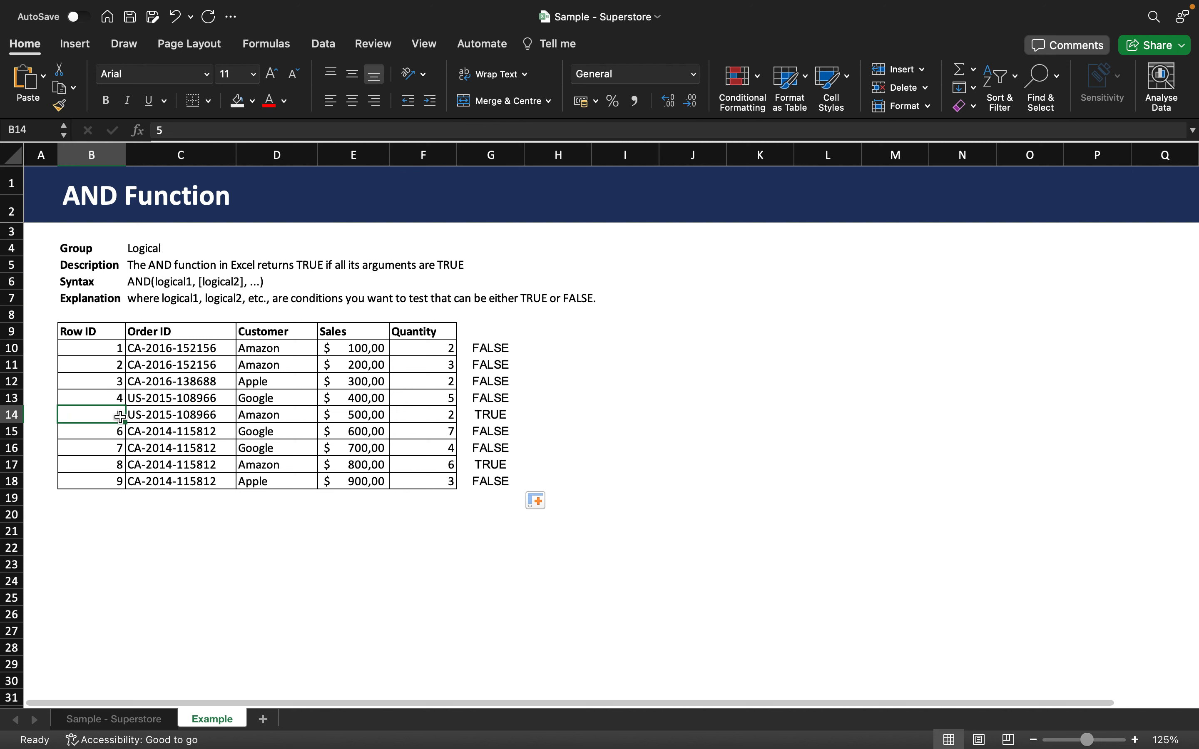
{"action": "left_click", "coordinate": [105, 467]}
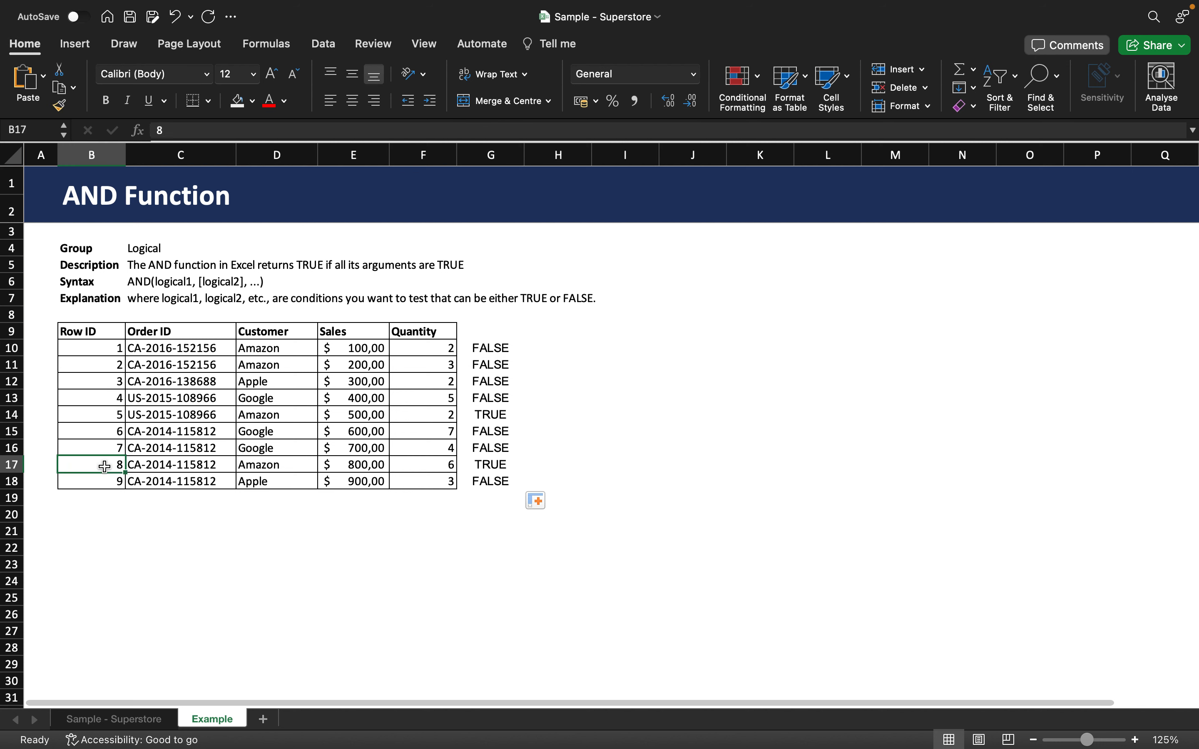
{"action": "left_click", "coordinate": [277, 418]}
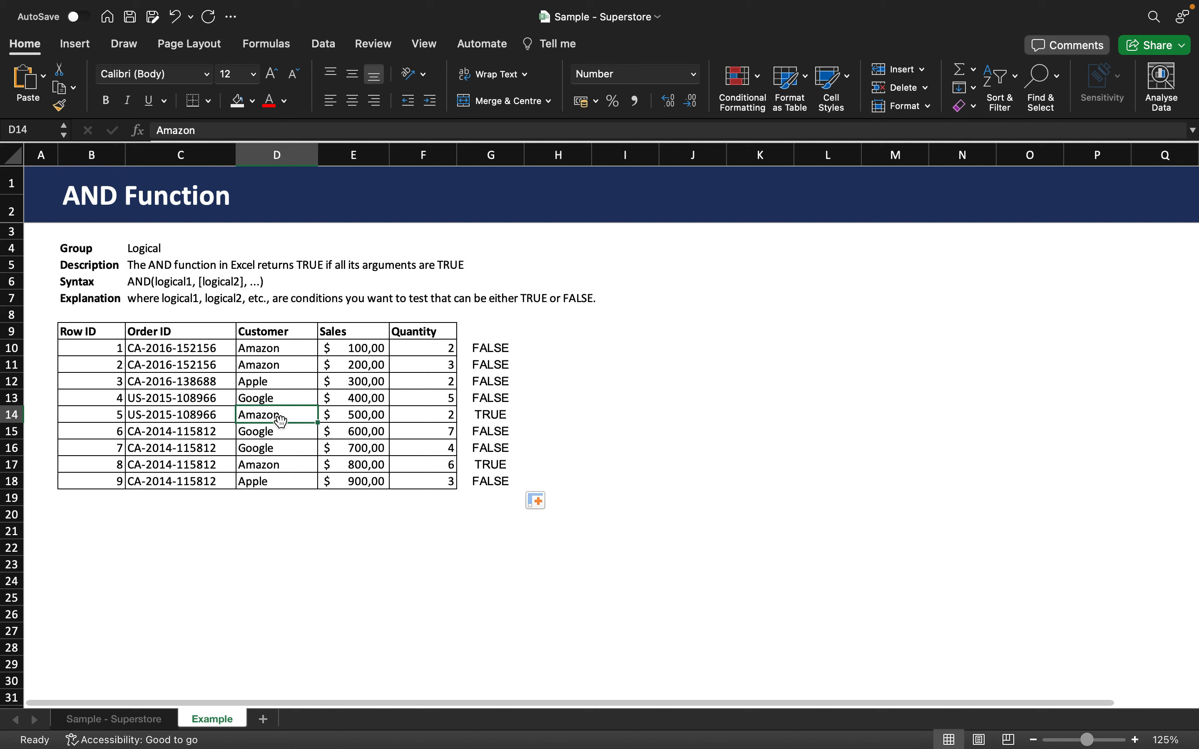
{"action": "left_click", "coordinate": [345, 422]}
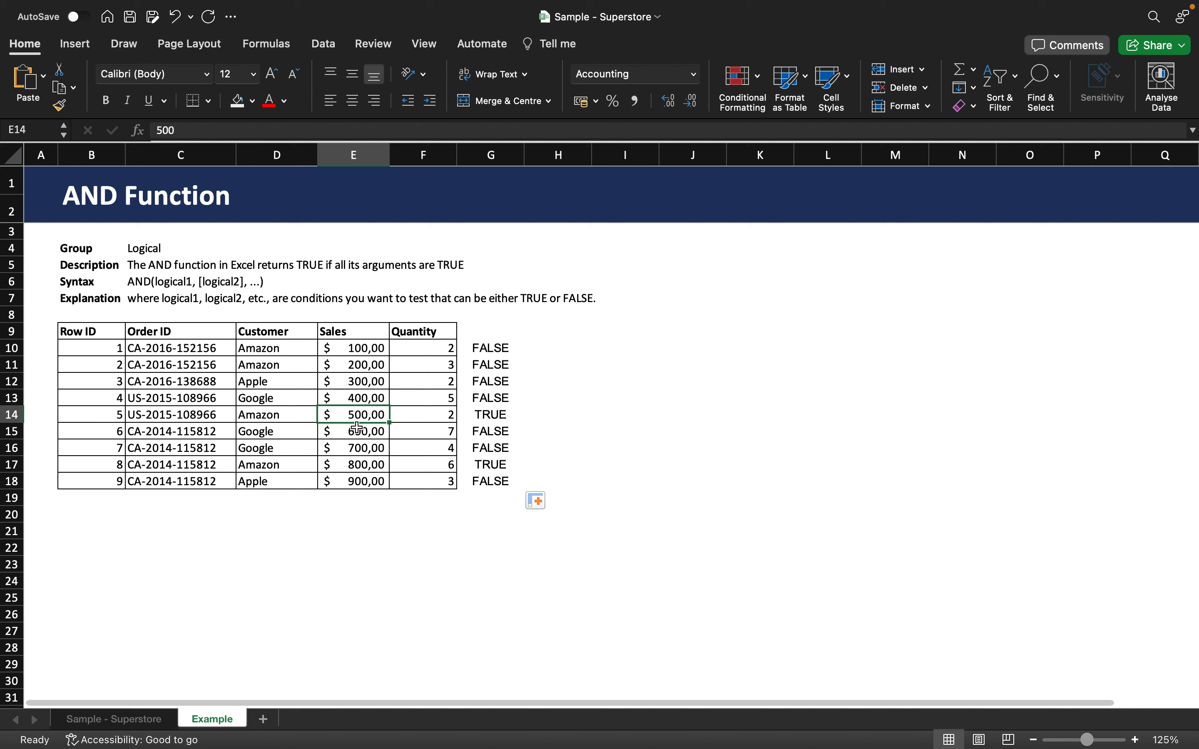
{"action": "left_click", "coordinate": [493, 415]}
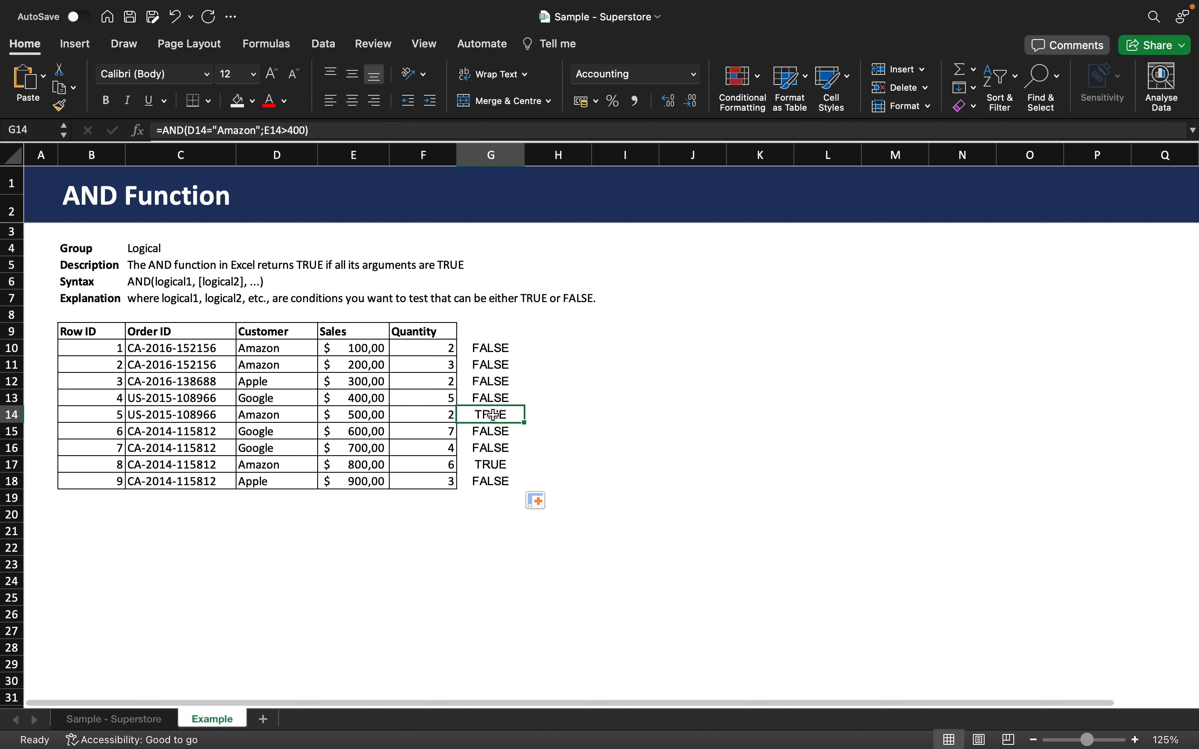
{"action": "left_click", "coordinate": [304, 468]}
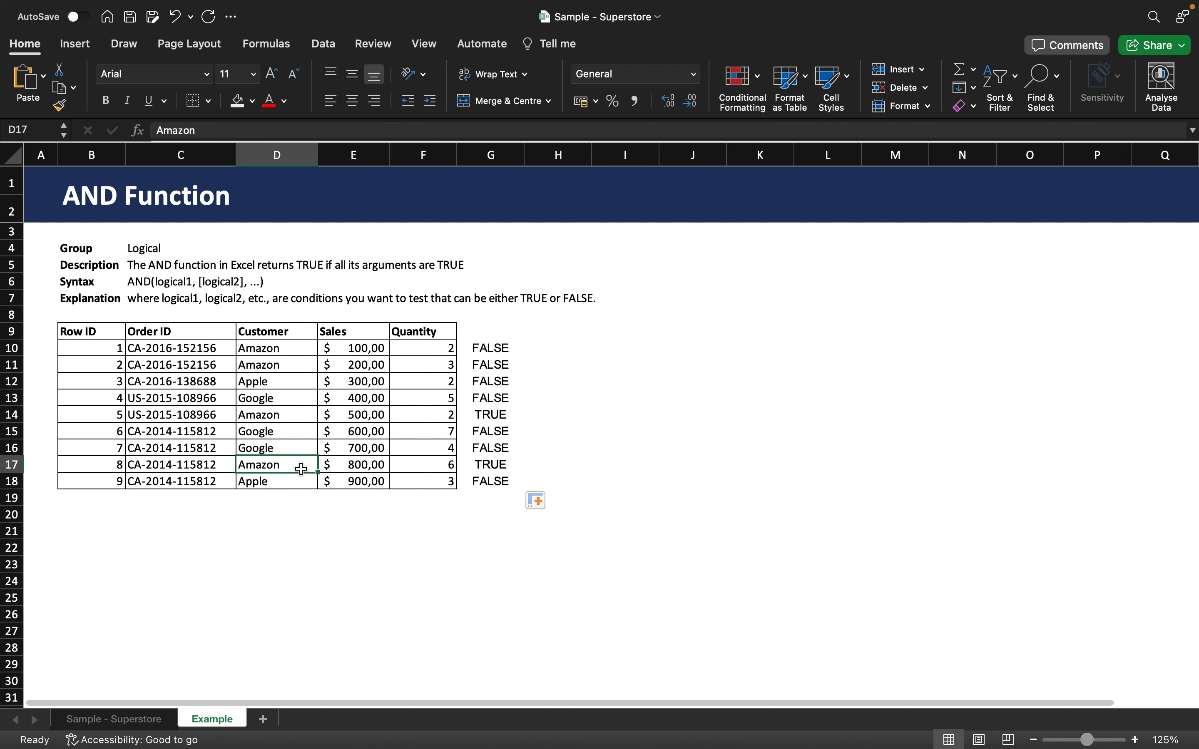
{"action": "left_click", "coordinate": [384, 464]}
{"action": "left_click", "coordinate": [277, 466]}
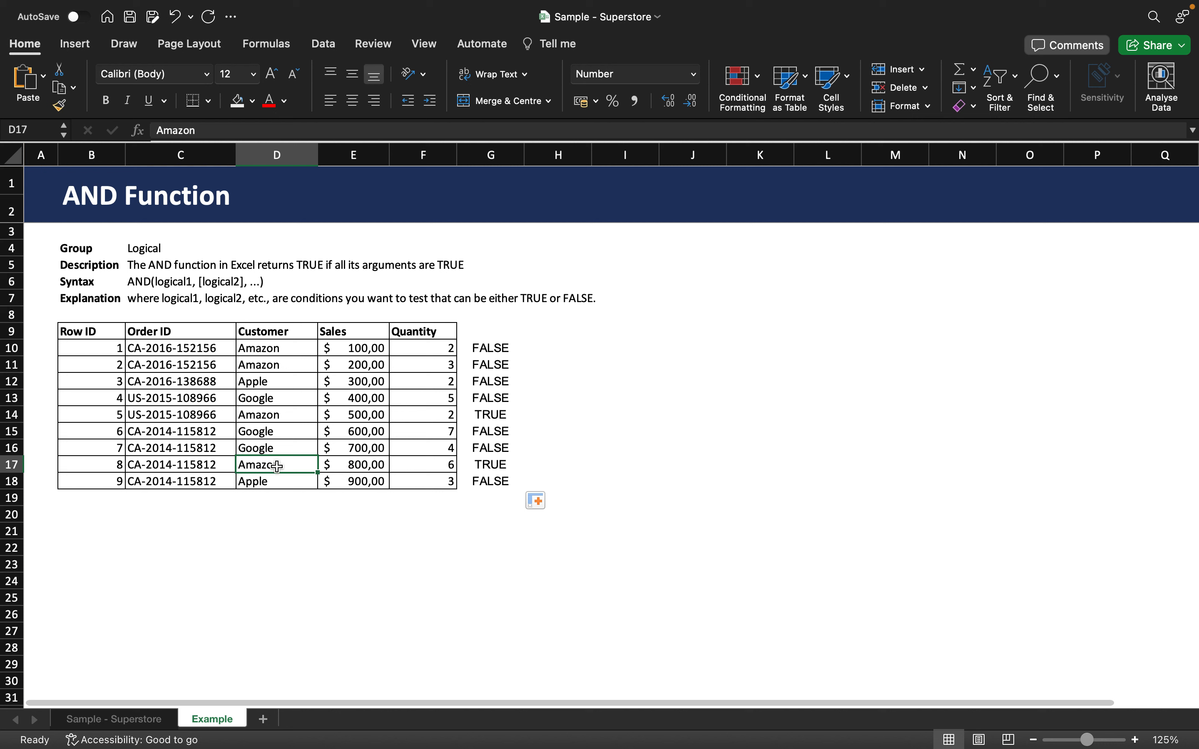
{"action": "left_click", "coordinate": [351, 467]}
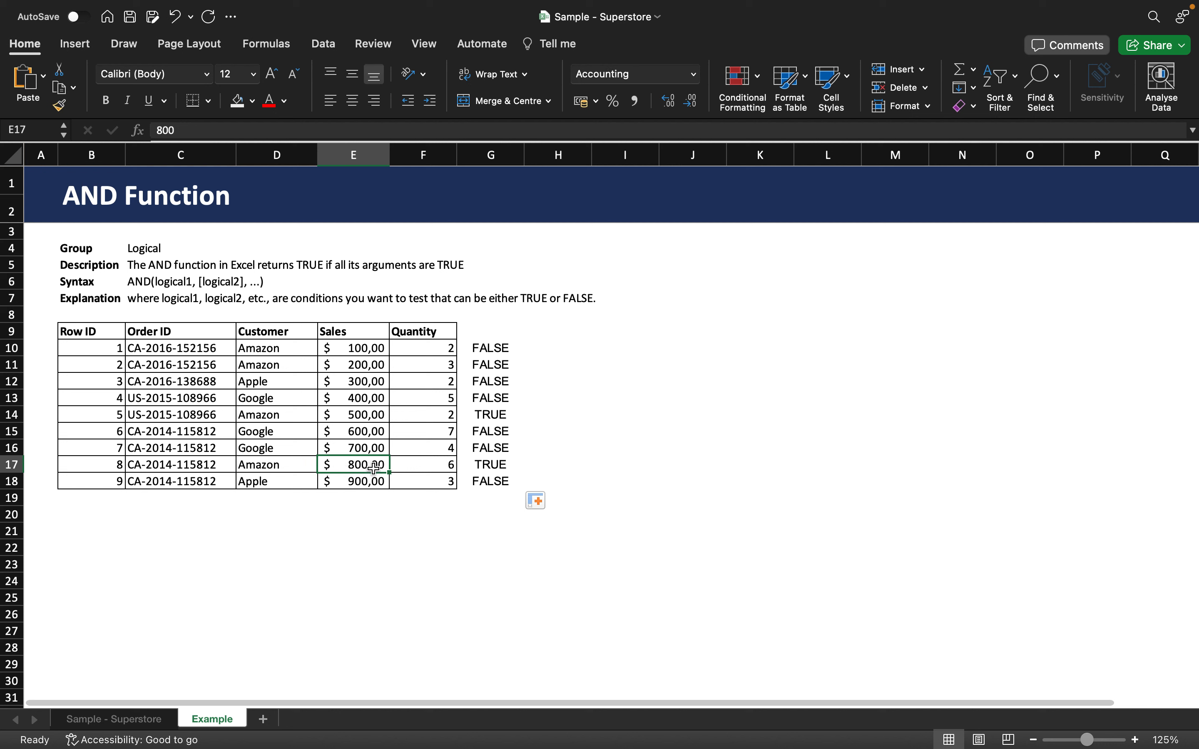
{"action": "left_click", "coordinate": [268, 482]}
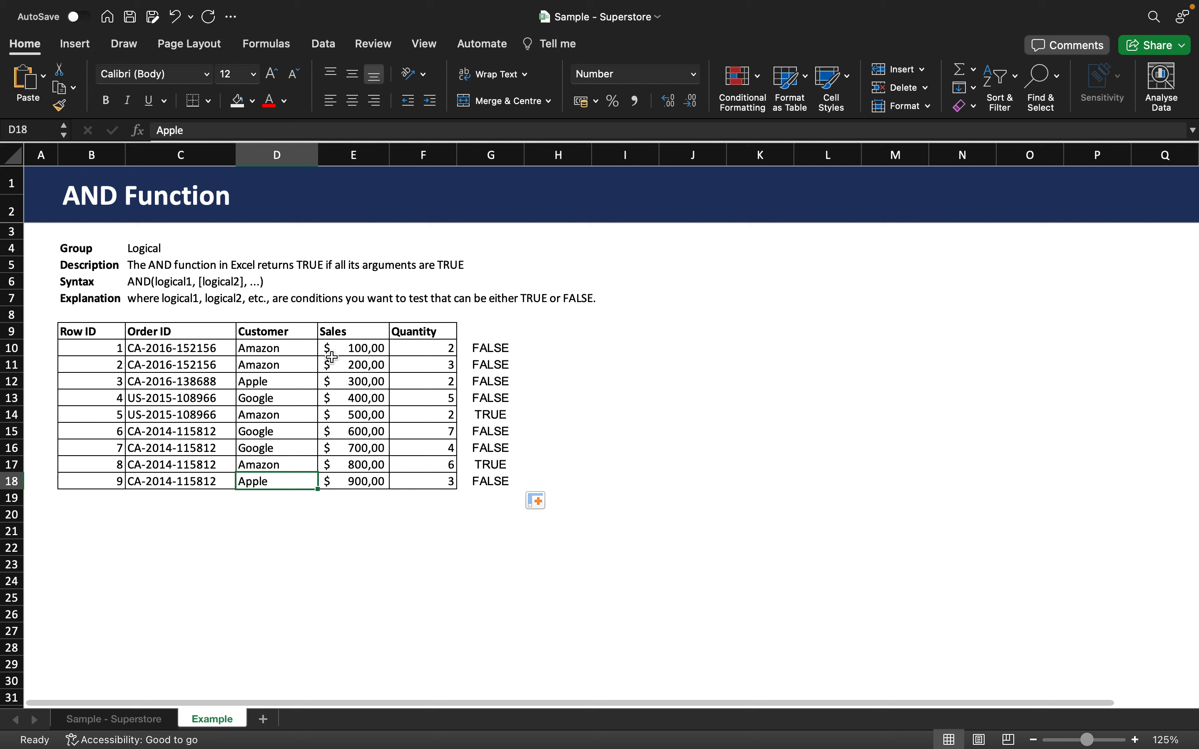
{"action": "left_click", "coordinate": [300, 468]}
{"action": "left_click", "coordinate": [297, 485]}
{"action": "left_click", "coordinate": [372, 468]}
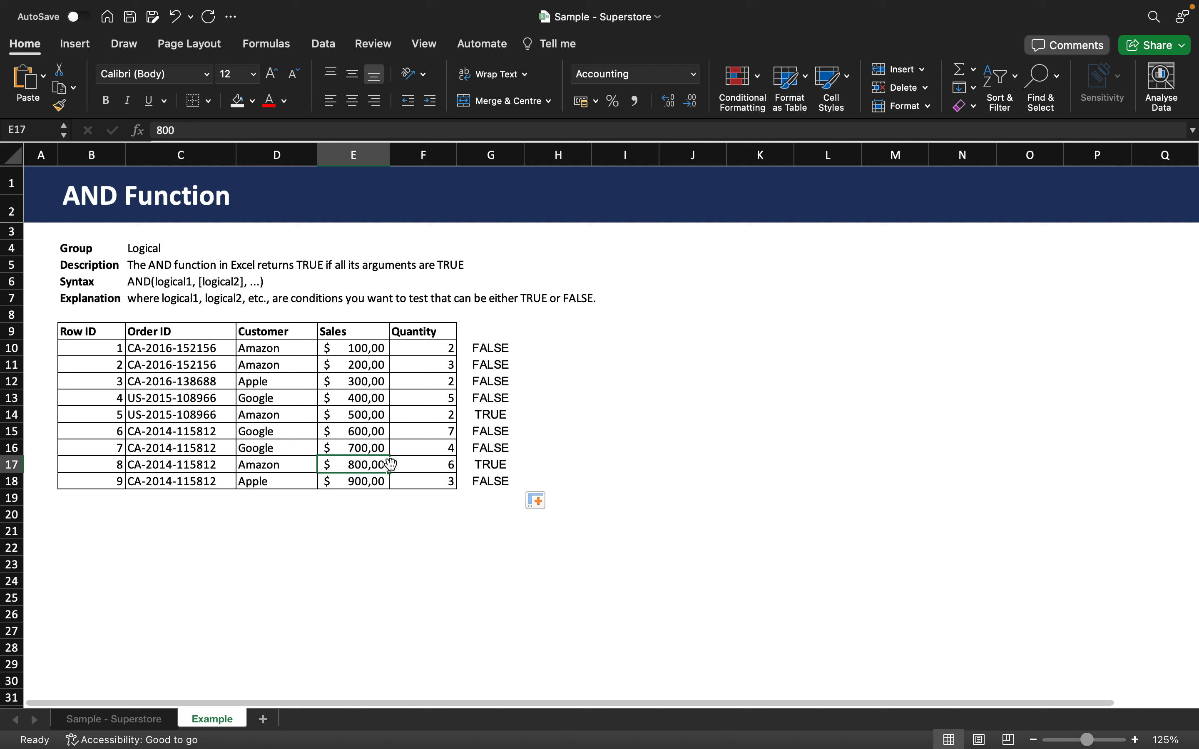
Add F10>3 as a third condition to the AND formula in G10 and refill the formula down through G18
{"action": "left_click", "coordinate": [493, 347]}
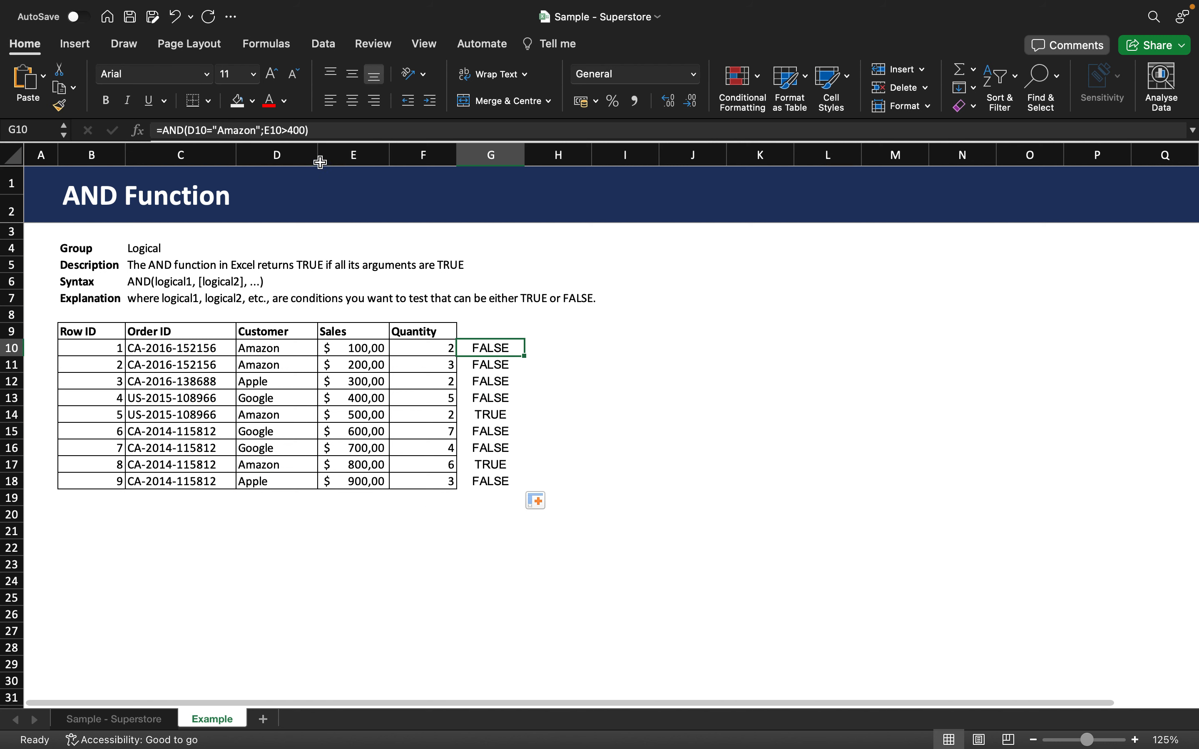
{"action": "left_click", "coordinate": [306, 131]}
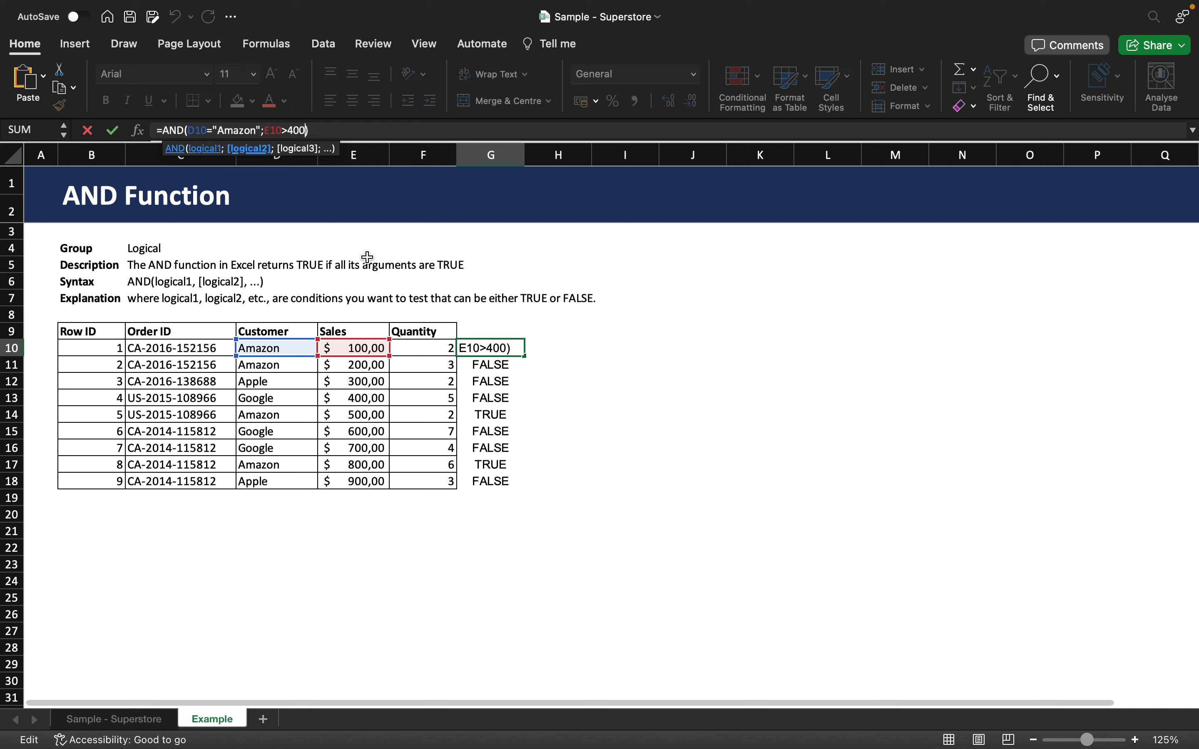
{"action": "type", "text": ";"}
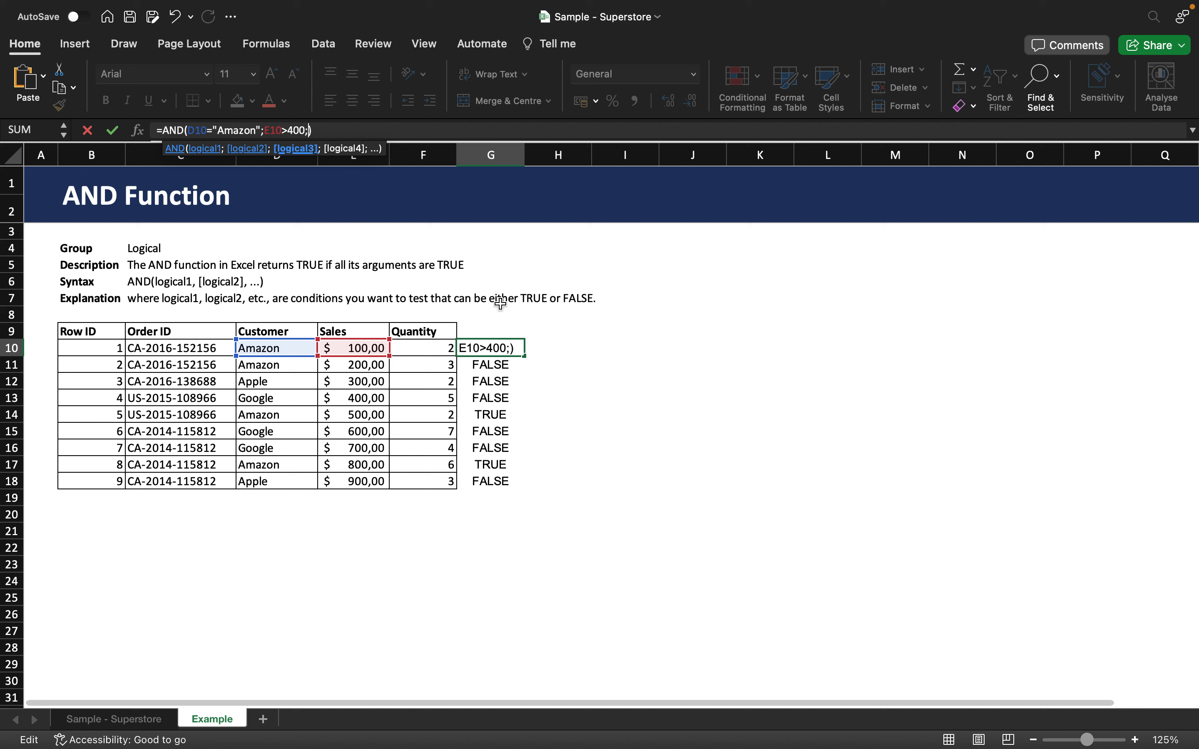
{"action": "left_click", "coordinate": [435, 345]}
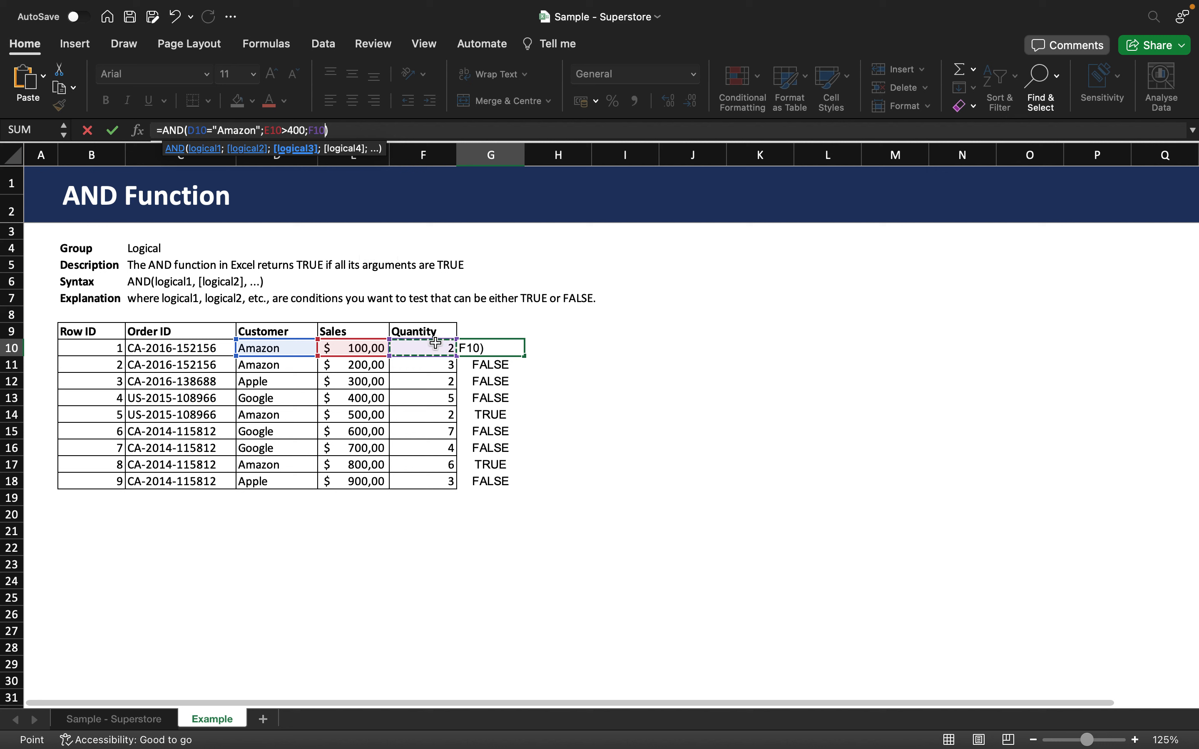
{"action": "type", "text": ">"}
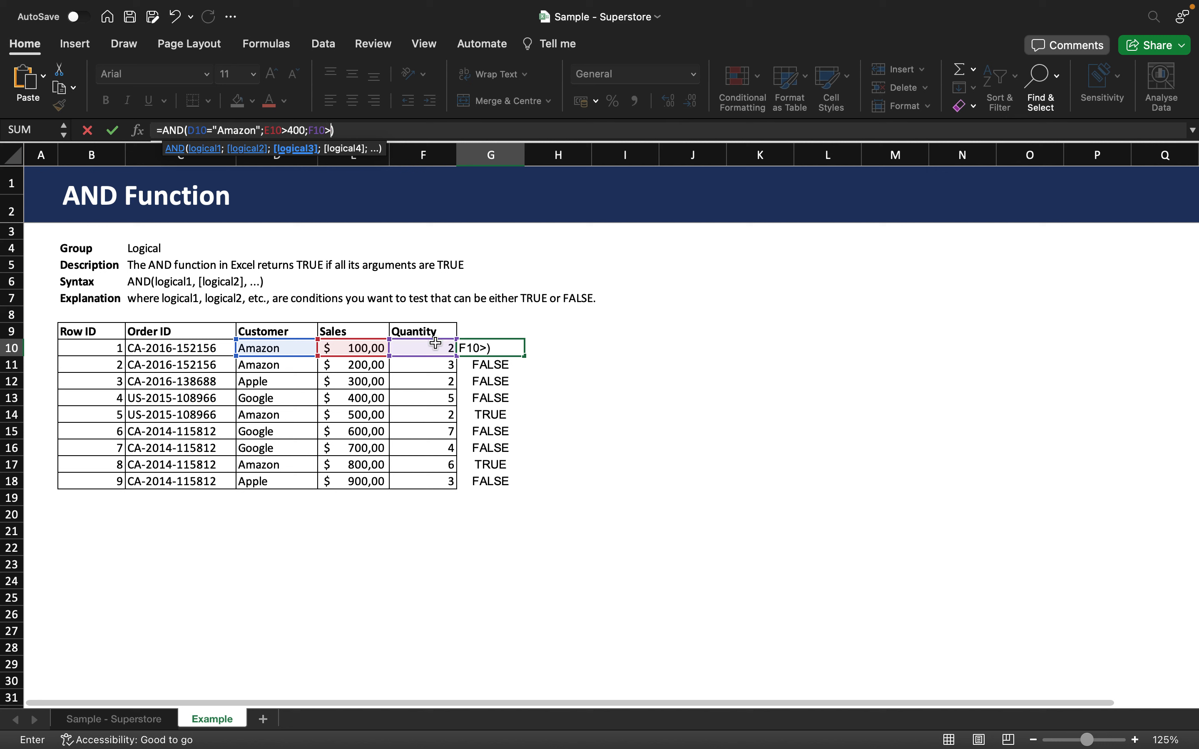
{"action": "type", "text": "3"}
{"action": "key", "text": "Return"}
{"action": "left_click", "coordinate": [495, 346]}
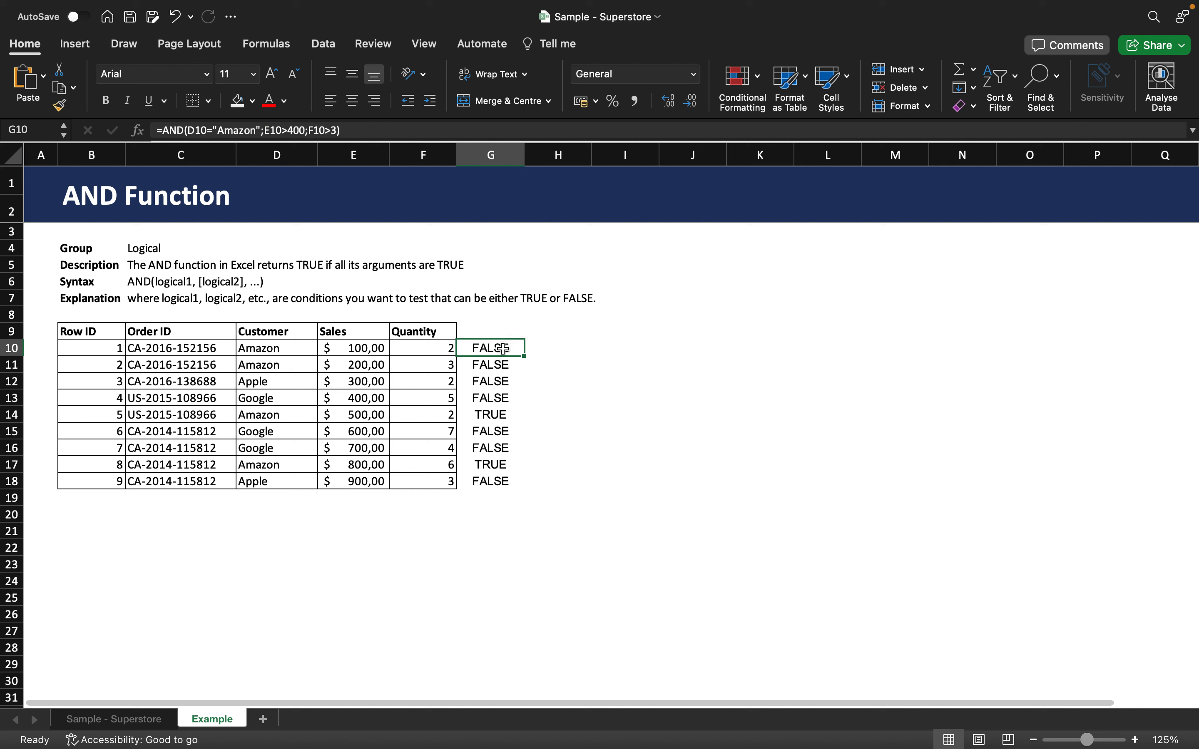
{"action": "left_click_drag", "start_coordinate": [502, 445], "coordinate": [493, 487]}
Examine the Quantity value in F14 against the AND formula and its result in G14
{"action": "left_click", "coordinate": [570, 470]}
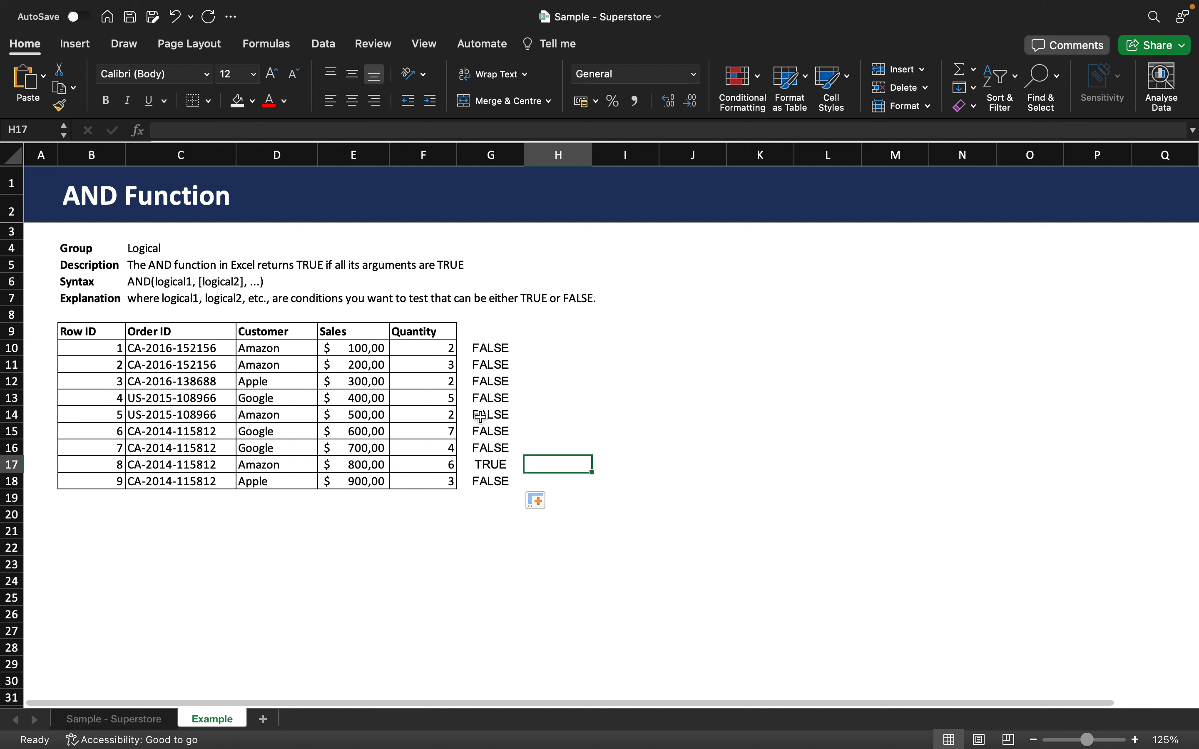
{"action": "left_click", "coordinate": [518, 417]}
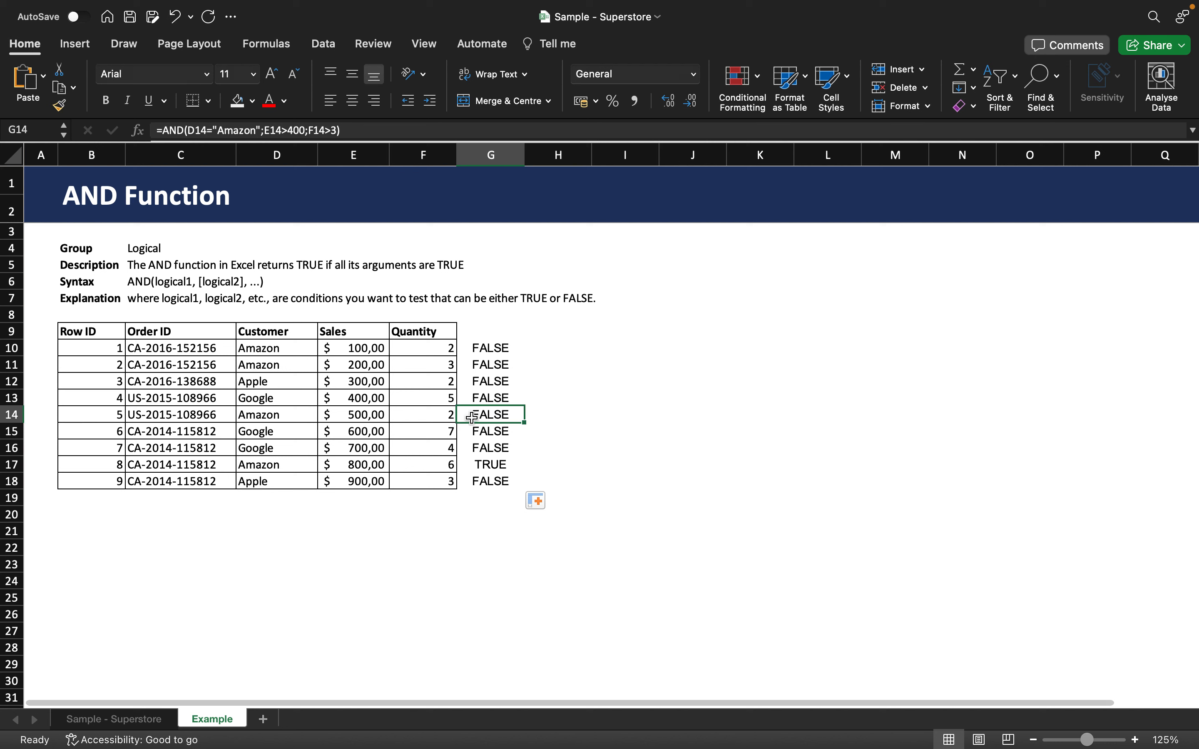
{"action": "left_click", "coordinate": [443, 415]}
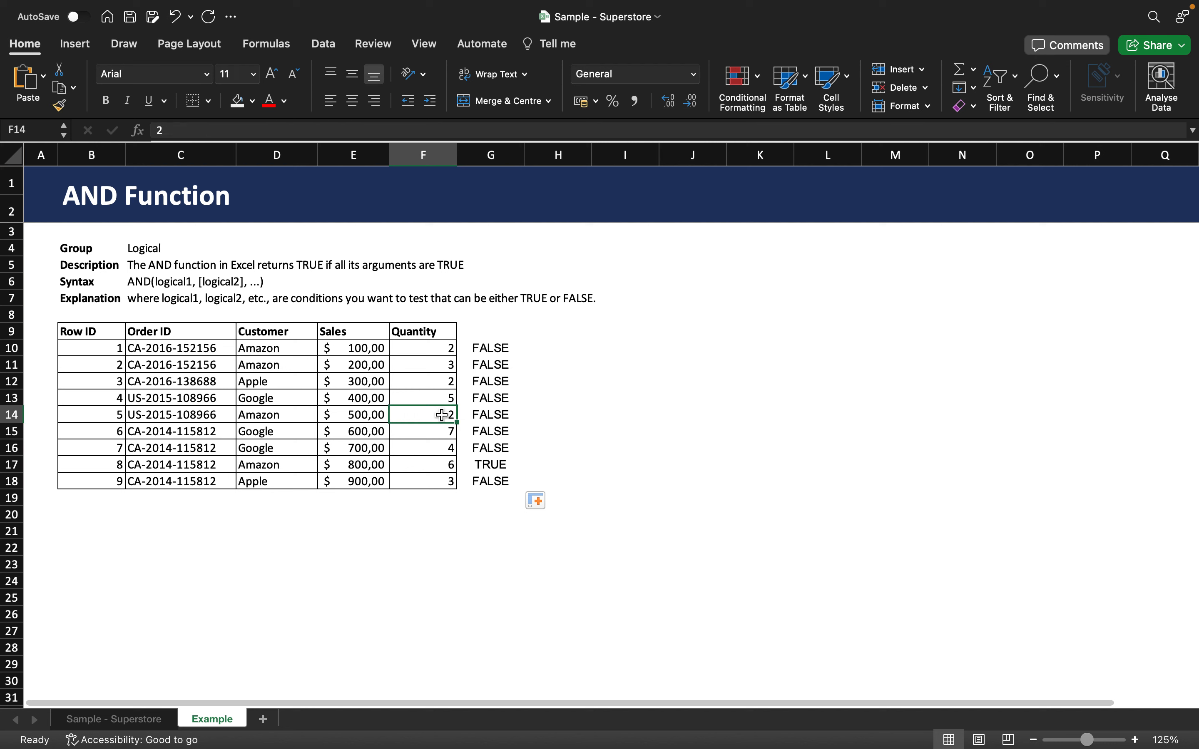
{"action": "left_click", "coordinate": [490, 416]}
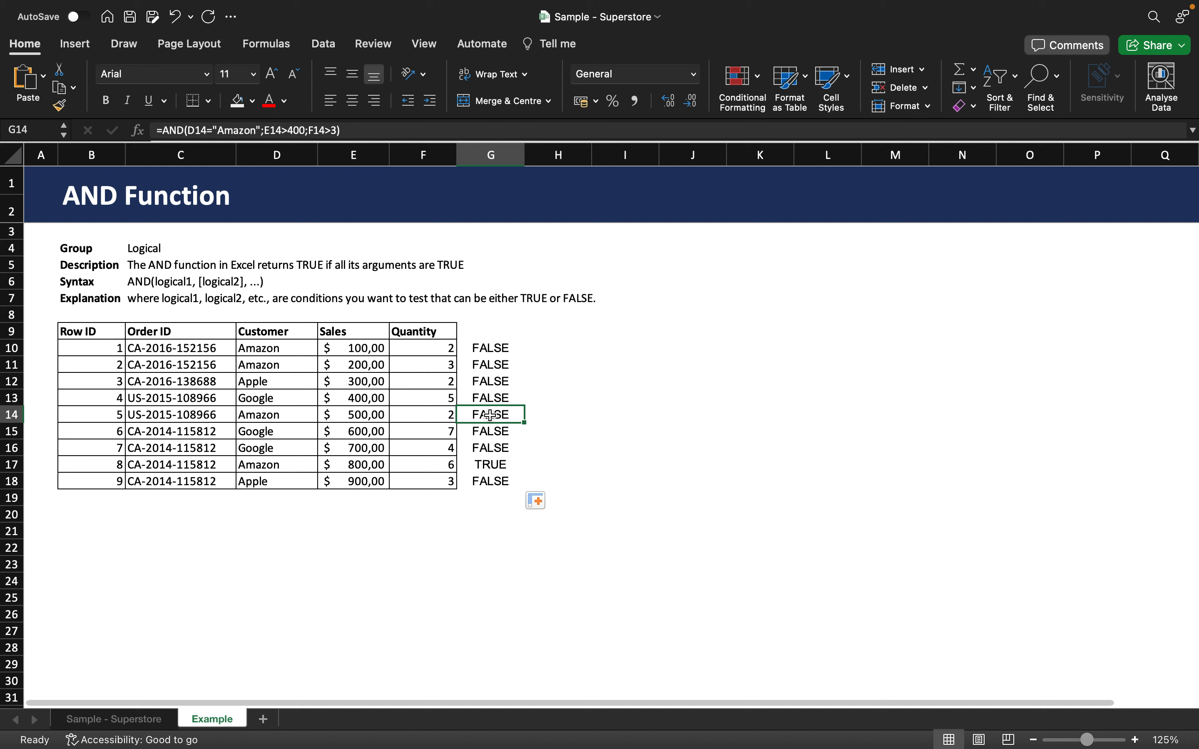
Remove the Quantity condition from the formula in G14 so it reads =AND(D14="Amazon";E14>400)
{"action": "left_click", "coordinate": [337, 131]}
{"action": "key", "text": "BackSpace"}
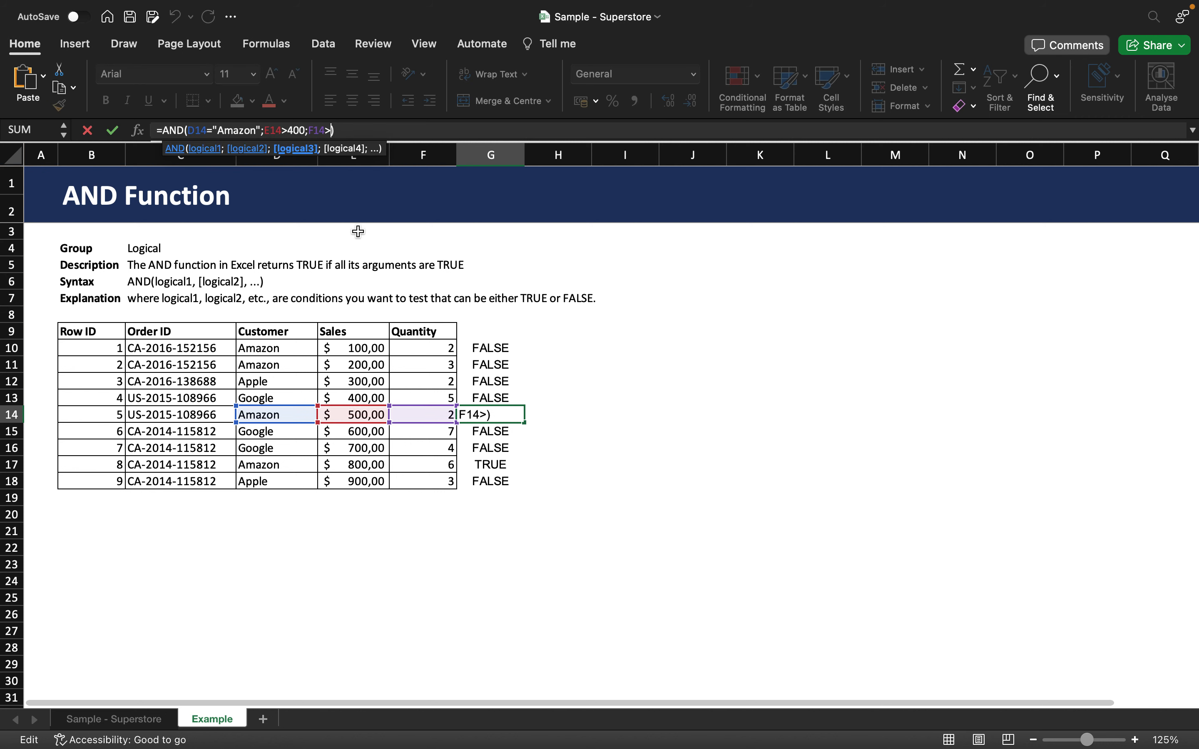
{"action": "type", "text": "3"}
{"action": "key", "text": "Return"}
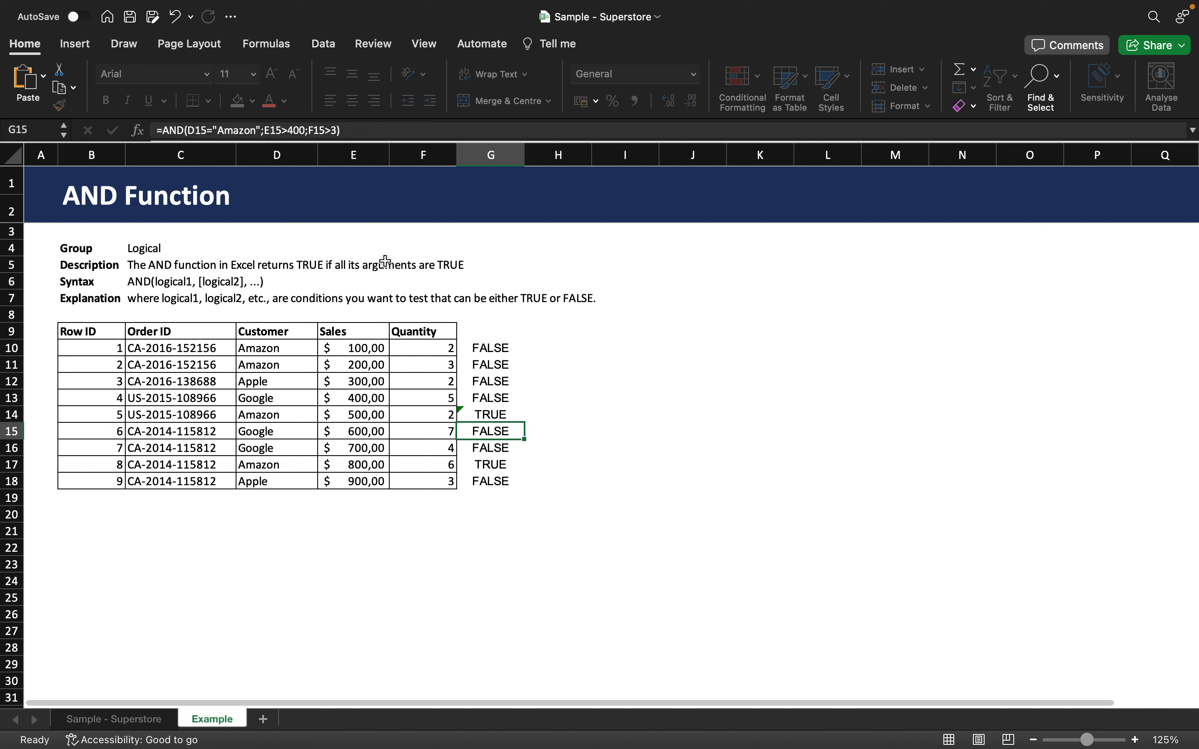
{"action": "left_click", "coordinate": [572, 449]}
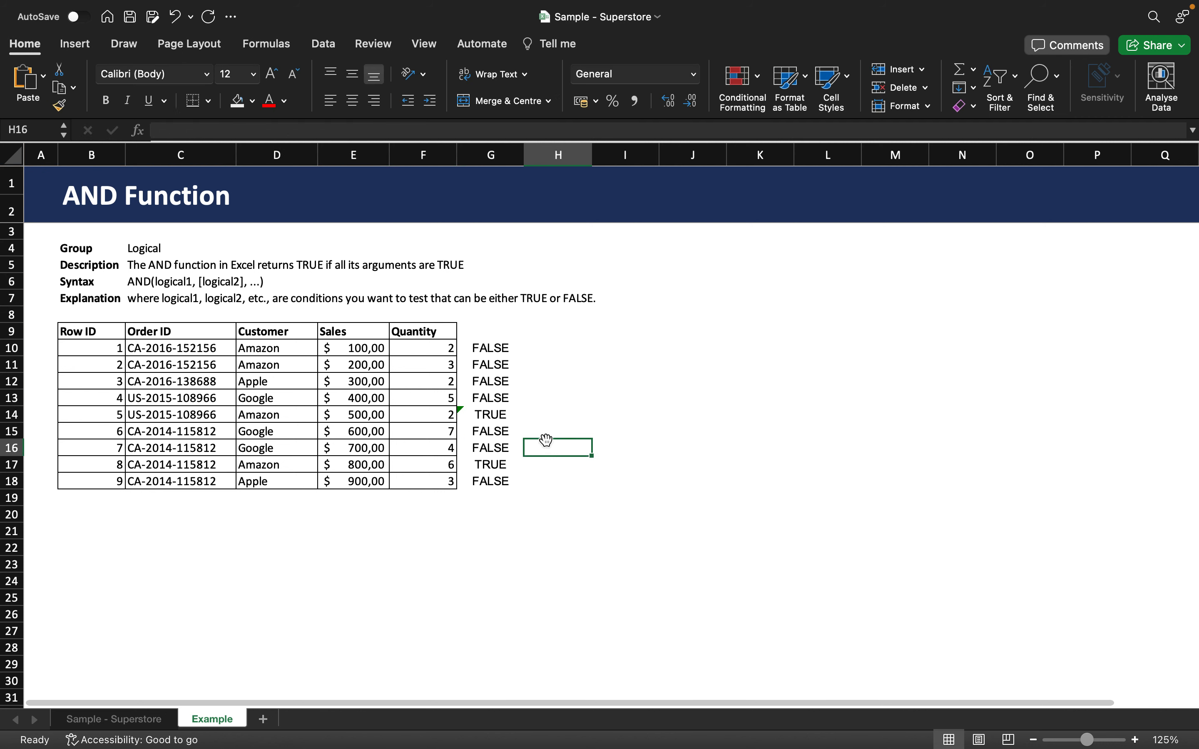
Fill the two-condition AND formula from G14 up to G10 and down to G18
{"action": "left_click", "coordinate": [512, 419]}
{"action": "left_click_drag", "start_coordinate": [524, 422], "coordinate": [520, 346]}
{"action": "left_click_drag", "start_coordinate": [524, 422], "coordinate": [509, 486]}
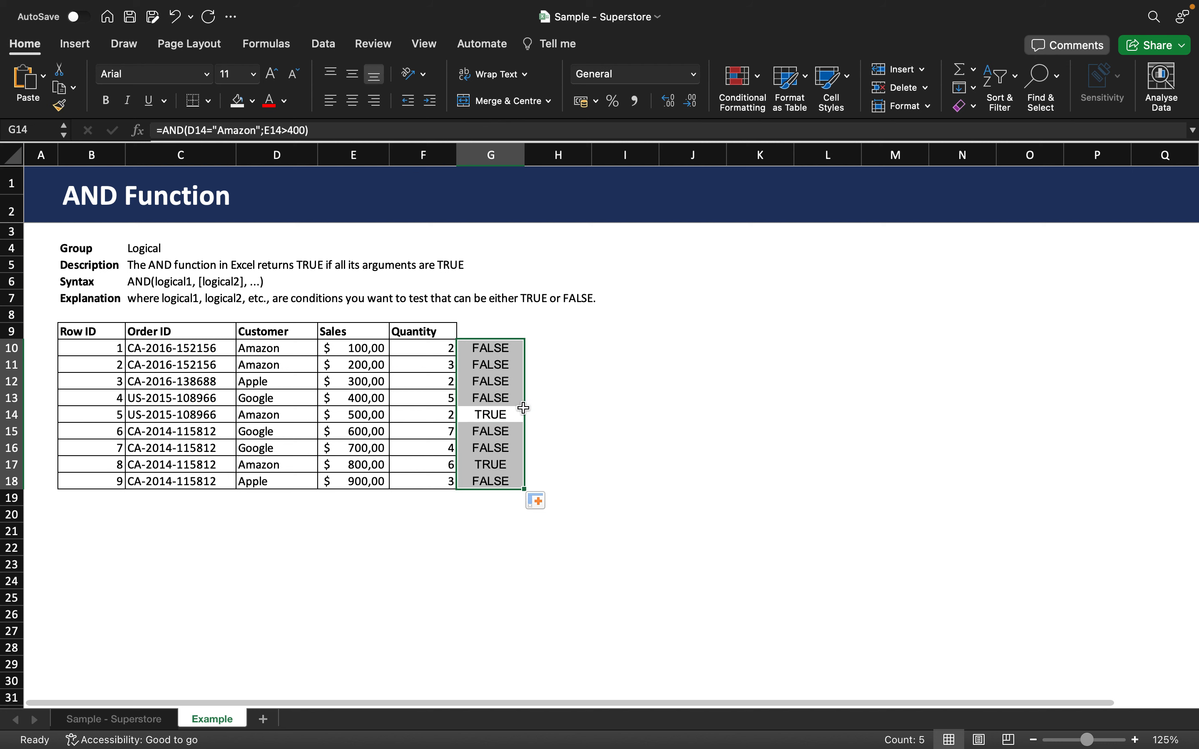
Add filters to the order table's header row, including G9, and show only the rows with TRUE in column G
{"action": "left_click", "coordinate": [498, 333]}
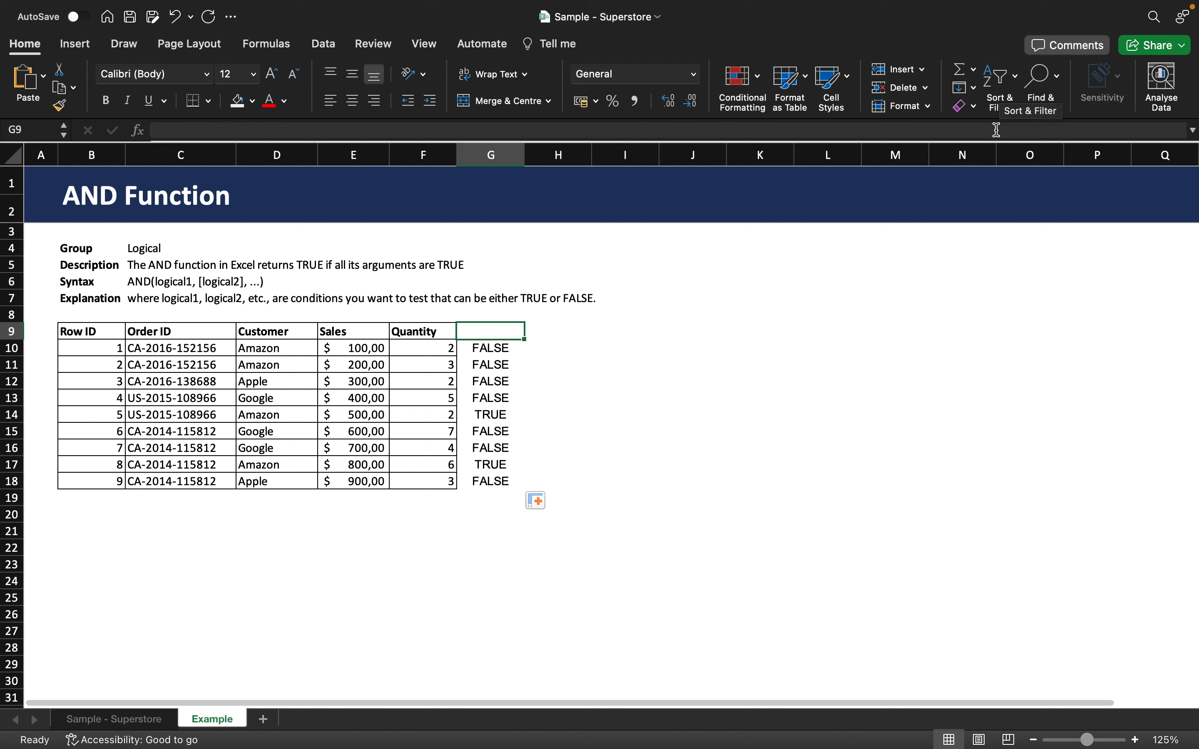
{"action": "left_click", "coordinate": [1003, 82]}
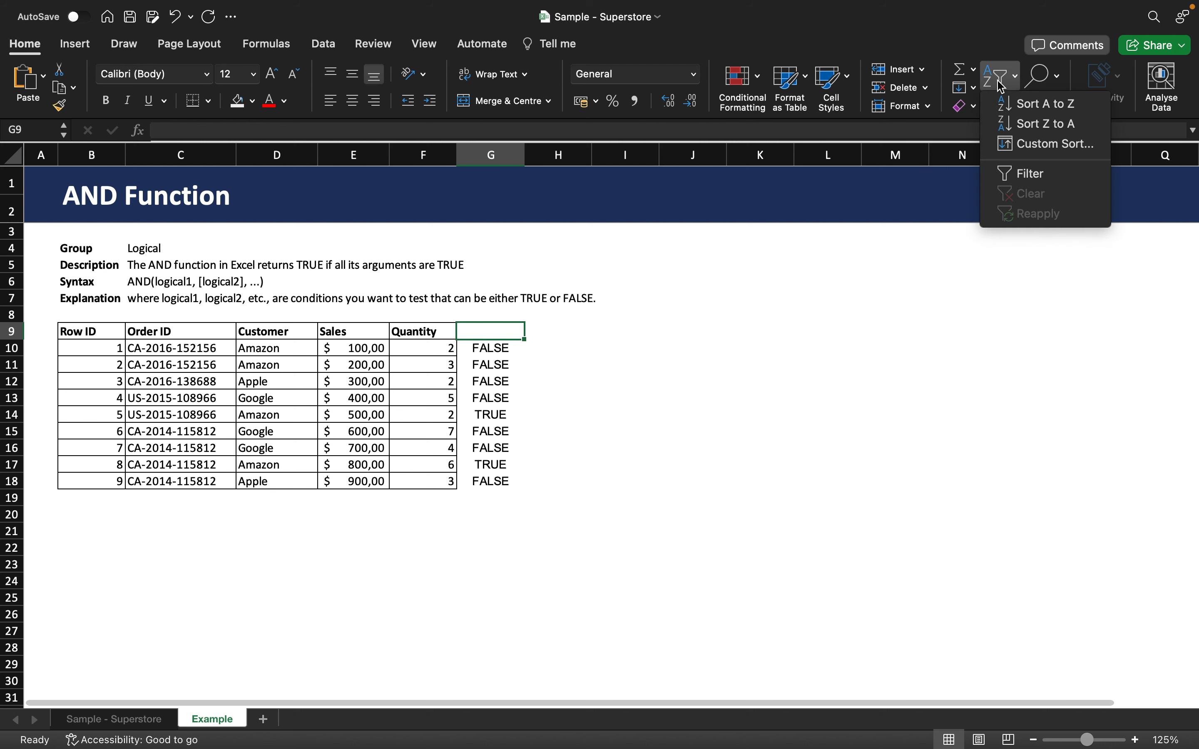
{"action": "left_click", "coordinate": [1022, 174]}
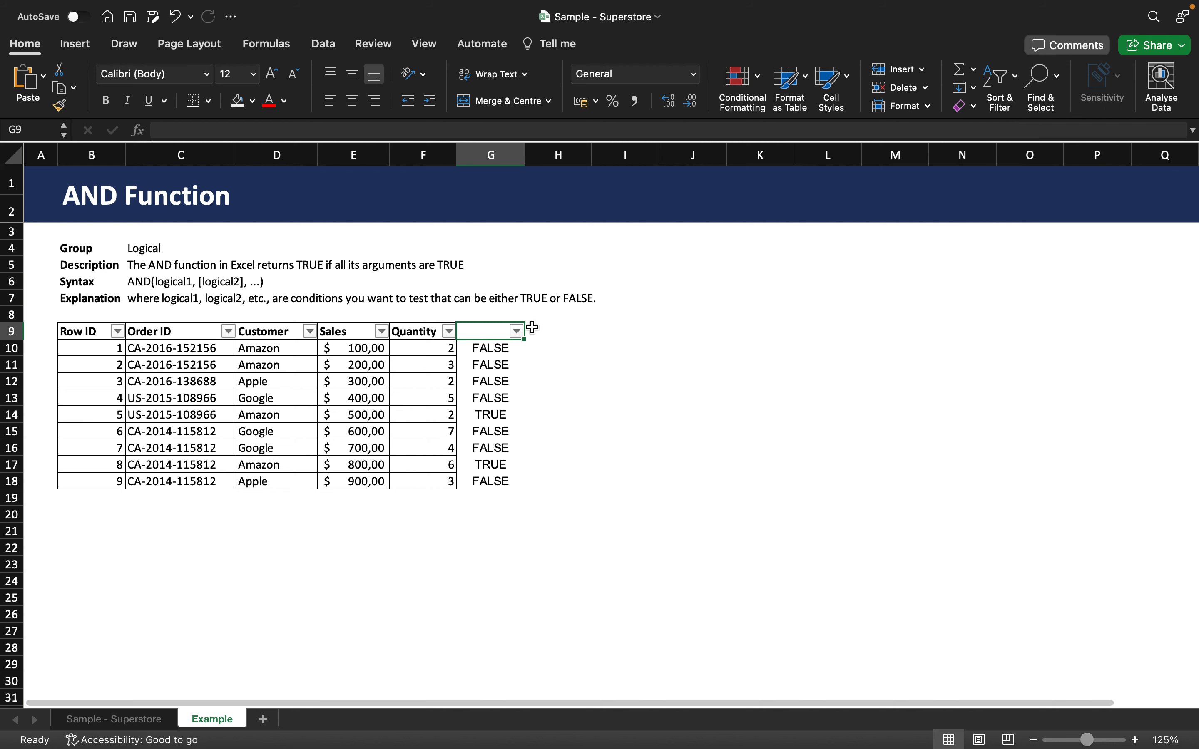
{"action": "left_click", "coordinate": [517, 331]}
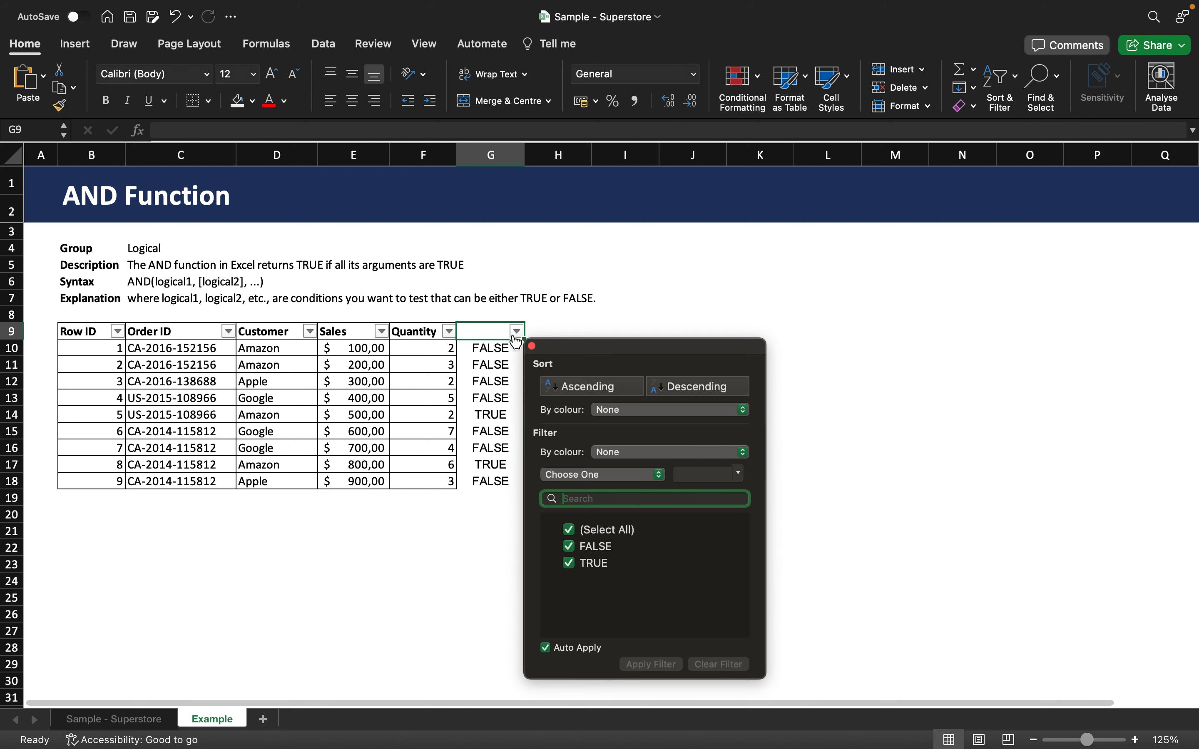
{"action": "left_click", "coordinate": [570, 547]}
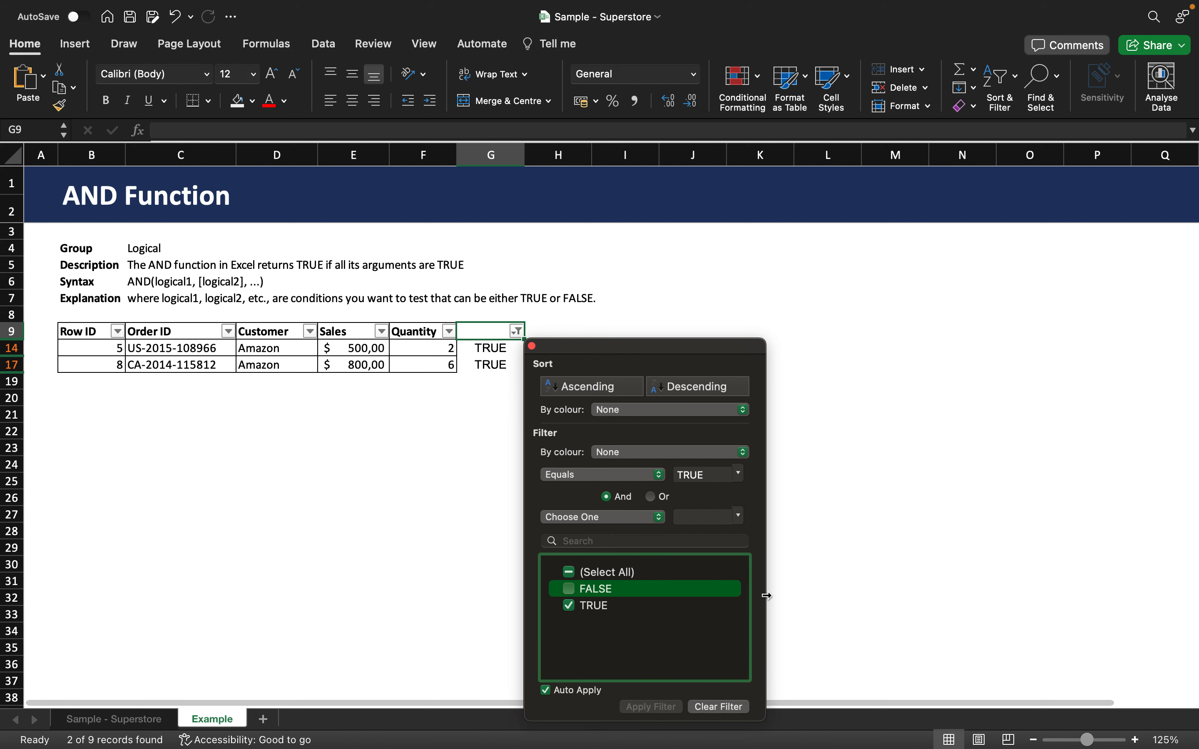
{"action": "left_click", "coordinate": [790, 569]}
{"action": "left_click", "coordinate": [411, 446]}
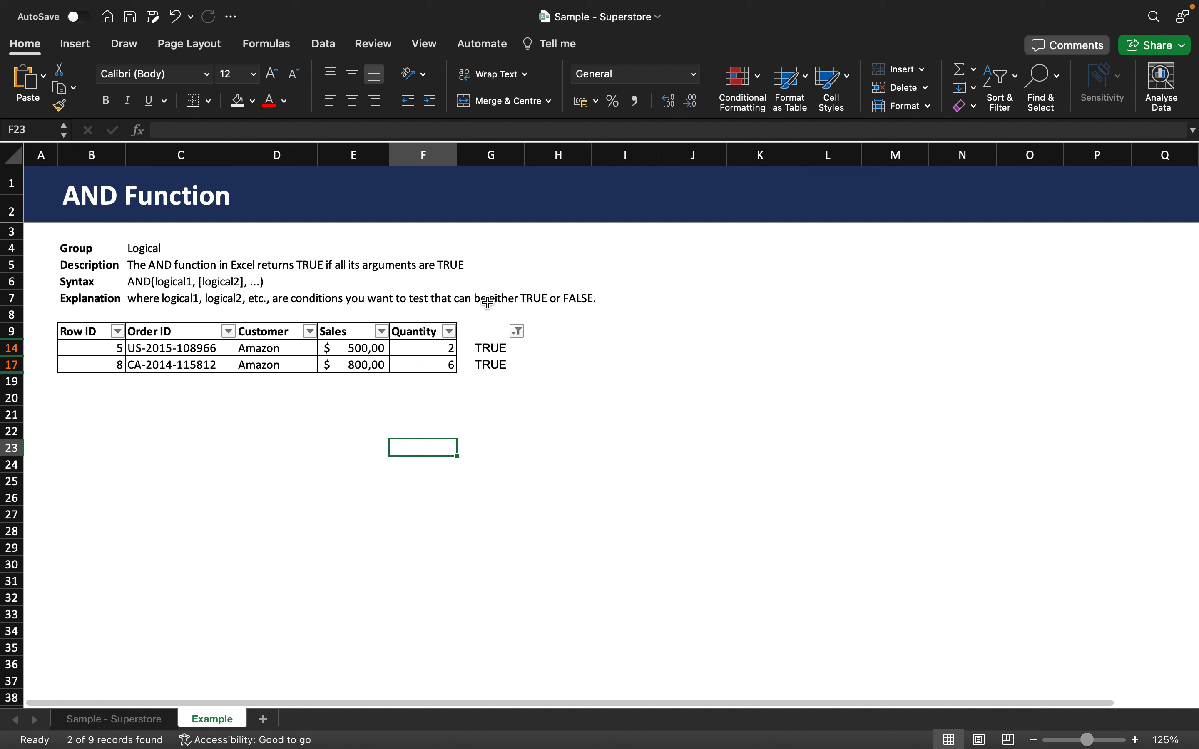
Turn off filtering for the order table to show all its rows again
{"action": "left_click", "coordinate": [485, 334]}
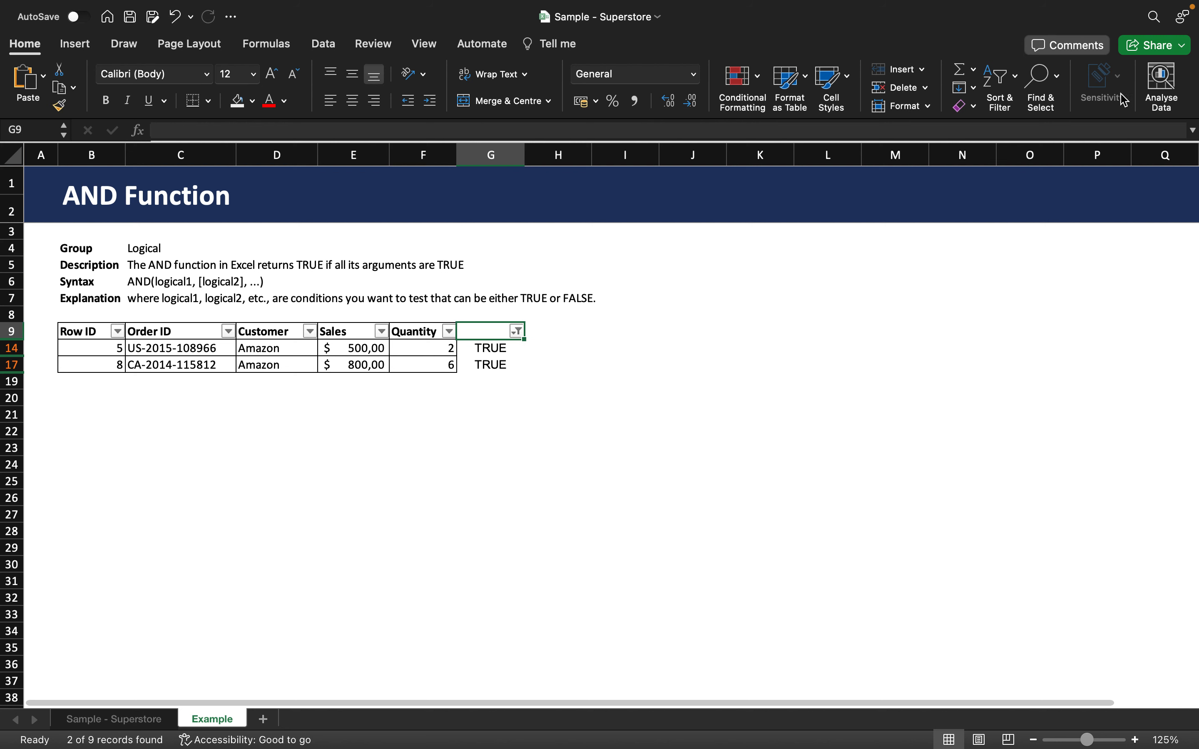
{"action": "left_click", "coordinate": [1011, 92]}
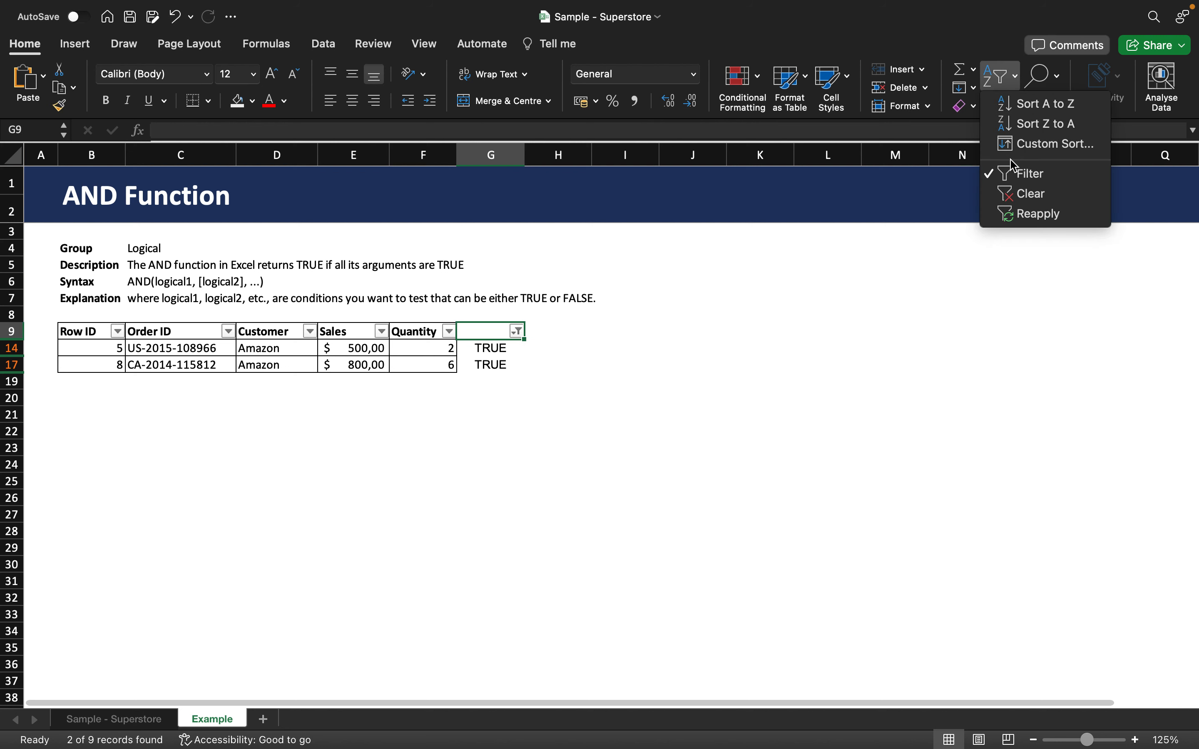
{"action": "left_click", "coordinate": [998, 172]}
{"action": "left_click", "coordinate": [800, 361]}
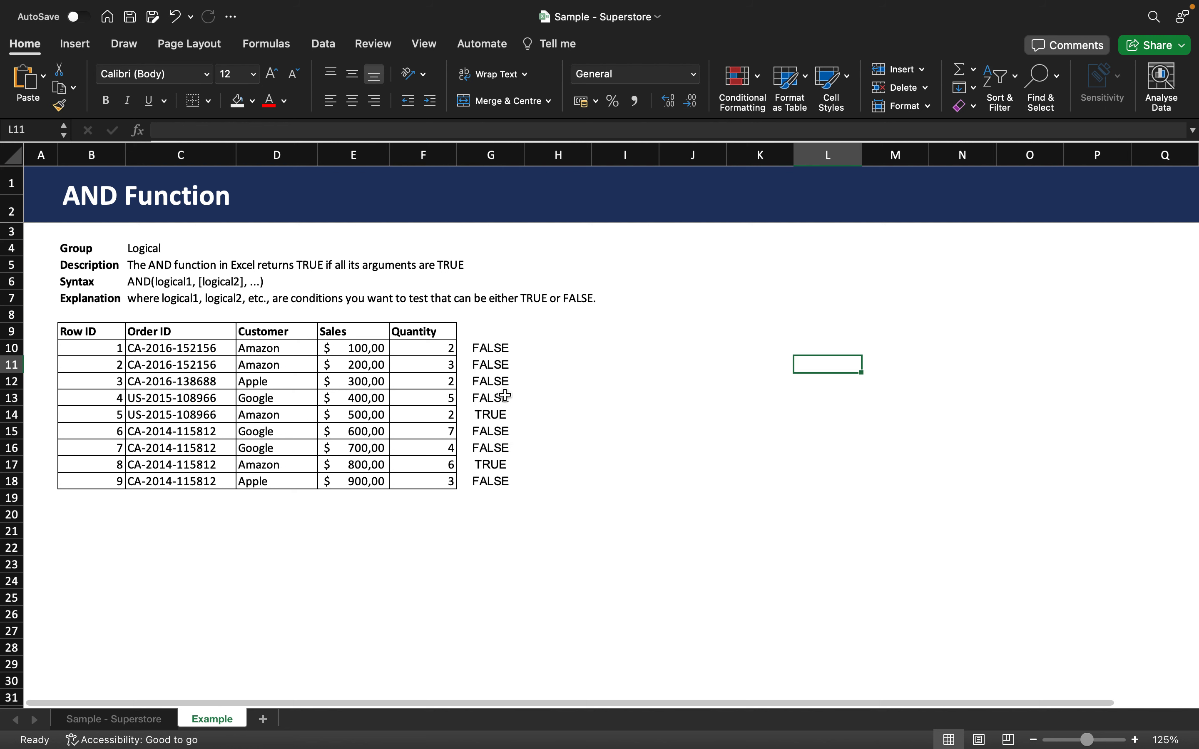